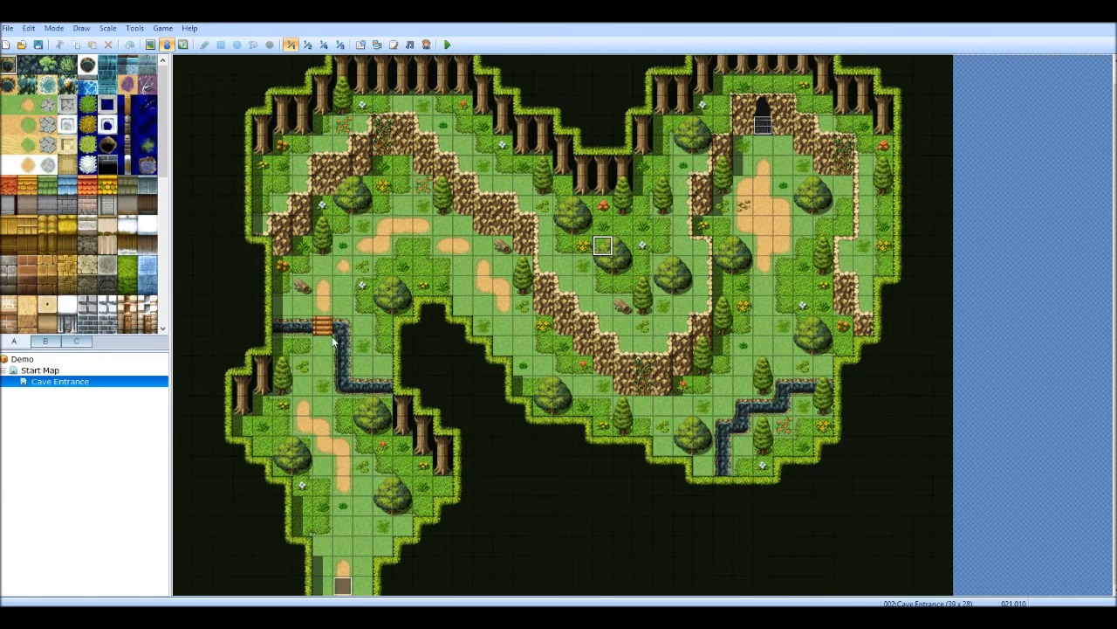
pyautogui.rightClick(139, 386)
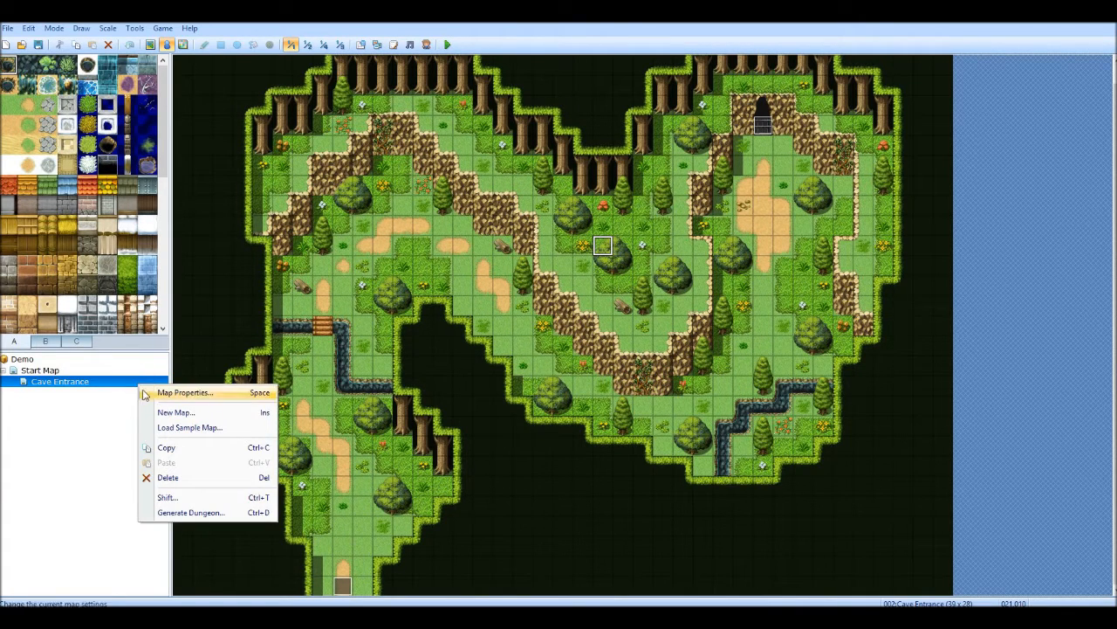
pyautogui.click(176, 413)
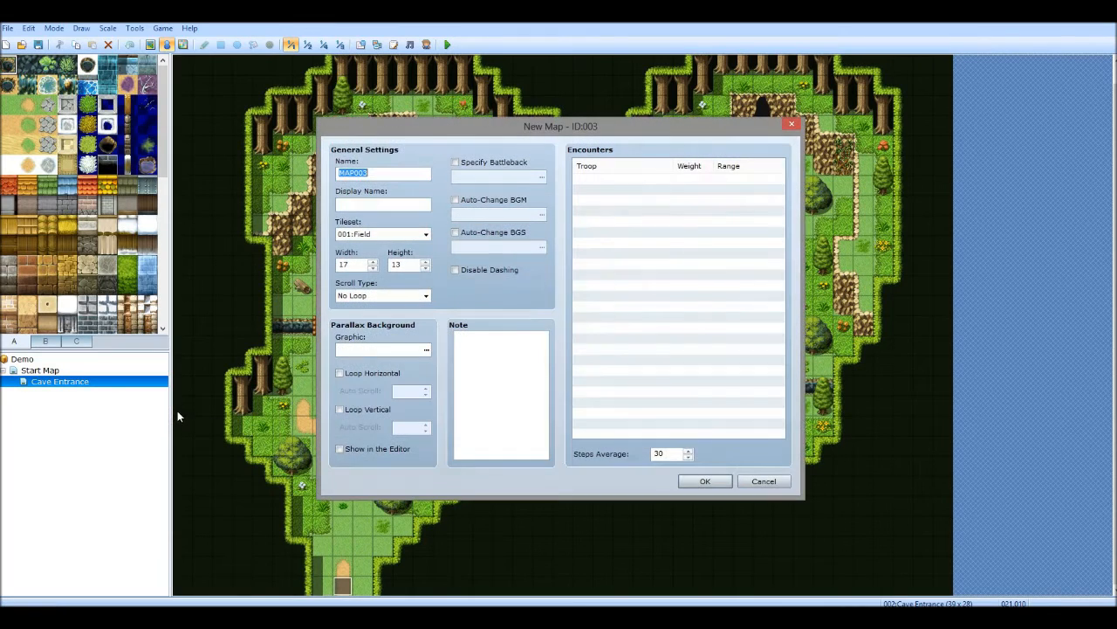
pyautogui.click(760, 482)
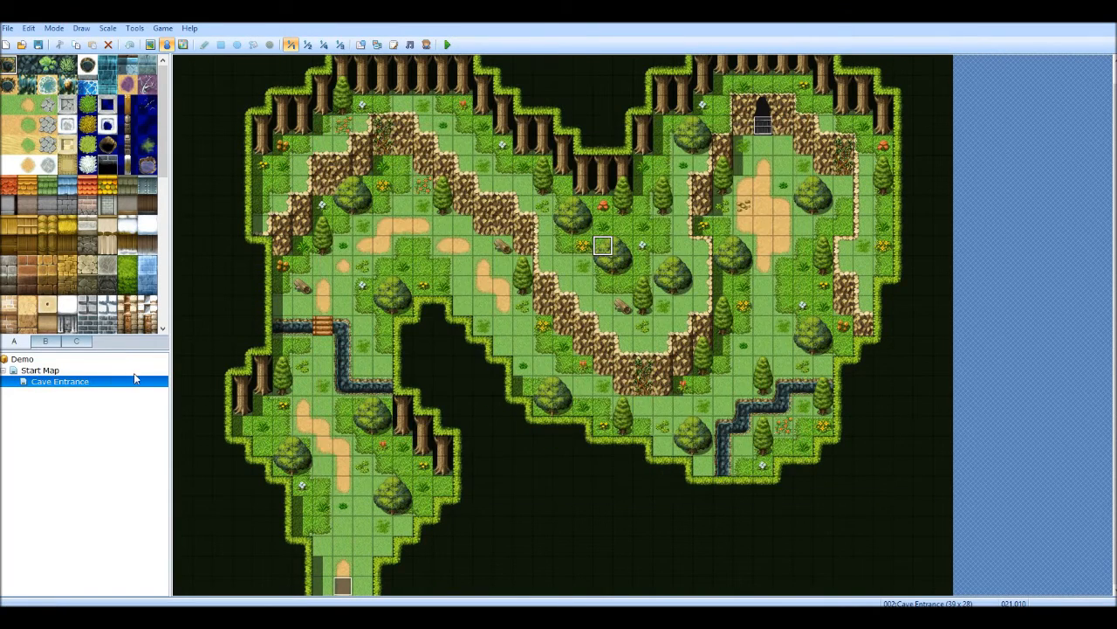
# Open the dungeon generator for the Cave Entrance map and try out several brick and cliff wall tiles.
pyautogui.rightClick(108, 387)
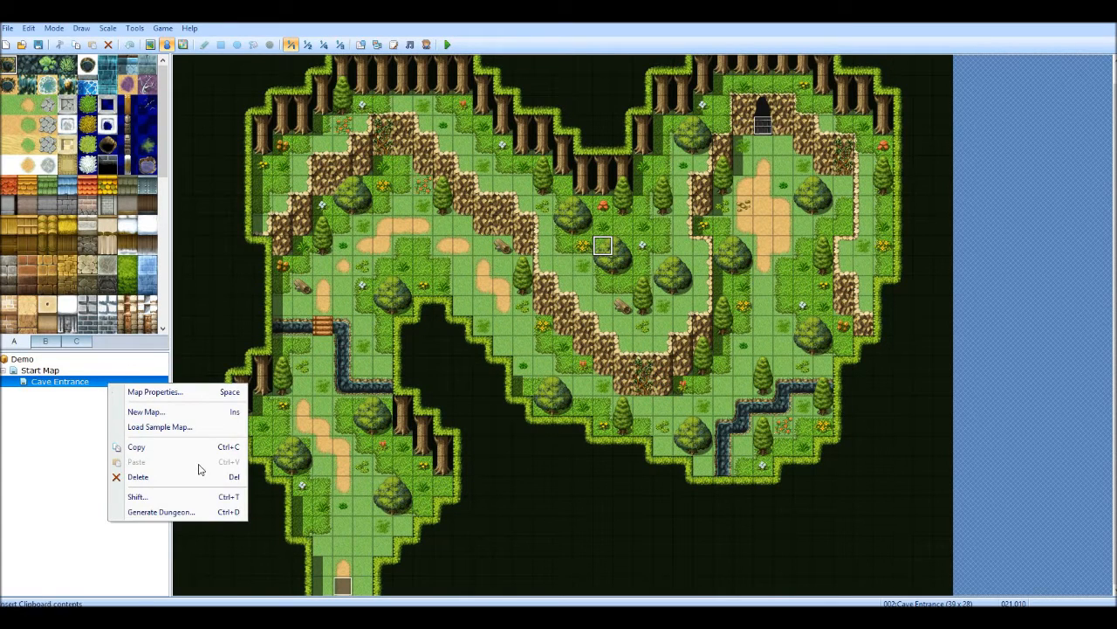
pyautogui.click(225, 510)
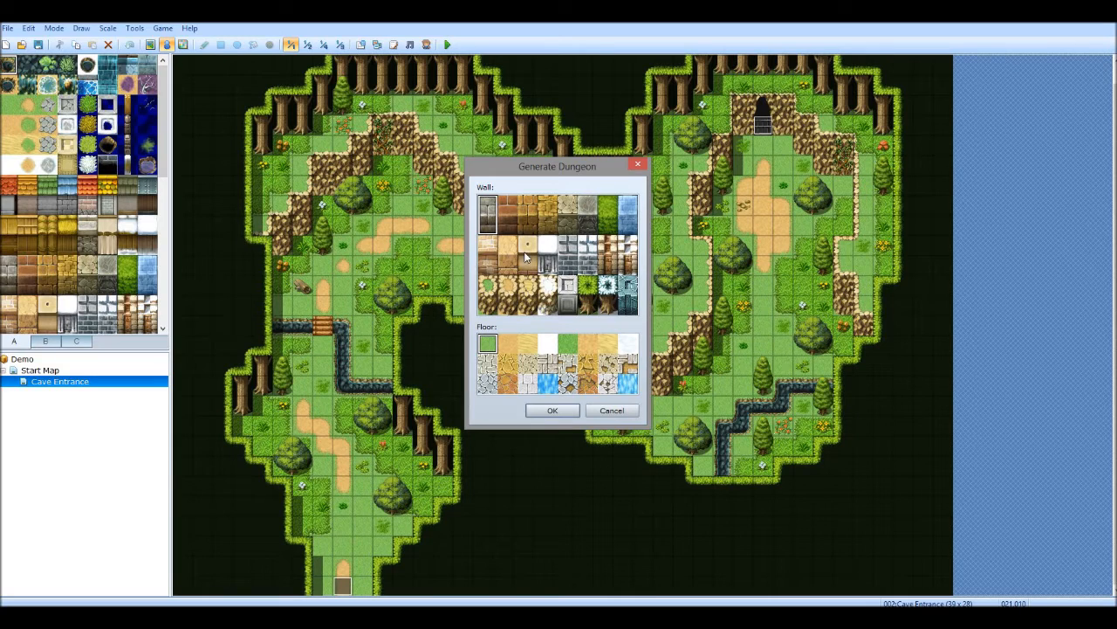
pyautogui.click(594, 221)
pyautogui.click(610, 217)
pyautogui.click(626, 220)
pyautogui.click(626, 256)
pyautogui.click(625, 286)
pyautogui.click(610, 288)
pyautogui.click(571, 286)
pyautogui.click(542, 287)
pyautogui.click(515, 286)
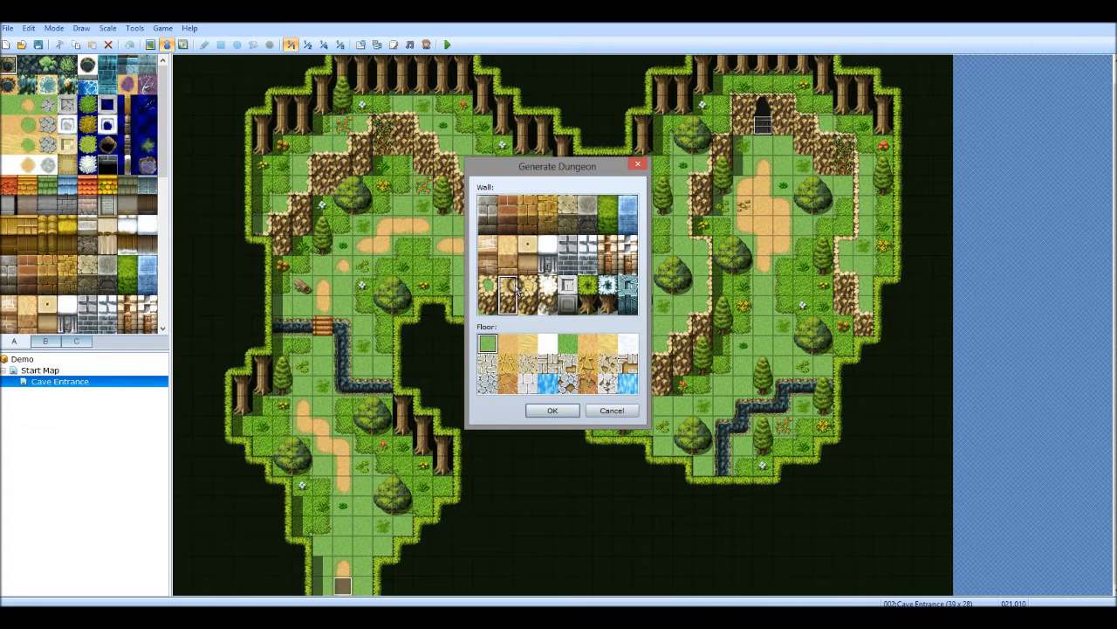
pyautogui.click(486, 286)
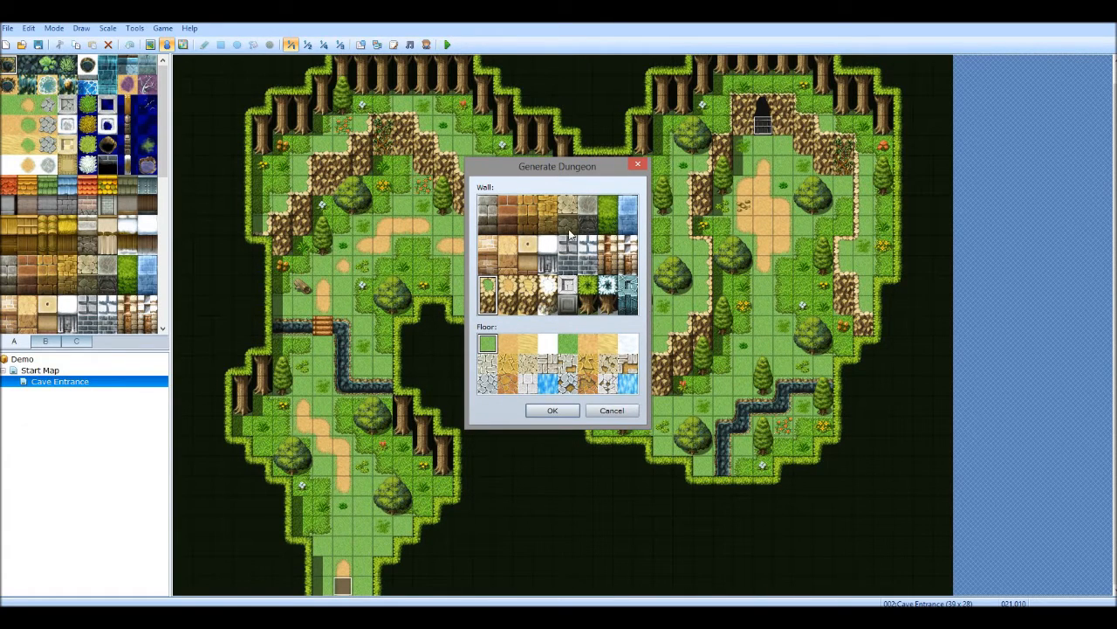
# Generate a dungeon on Cave Entrance with yellow-brown brick walls and a cracked yellow stone floor, and undo it.
pyautogui.click(543, 219)
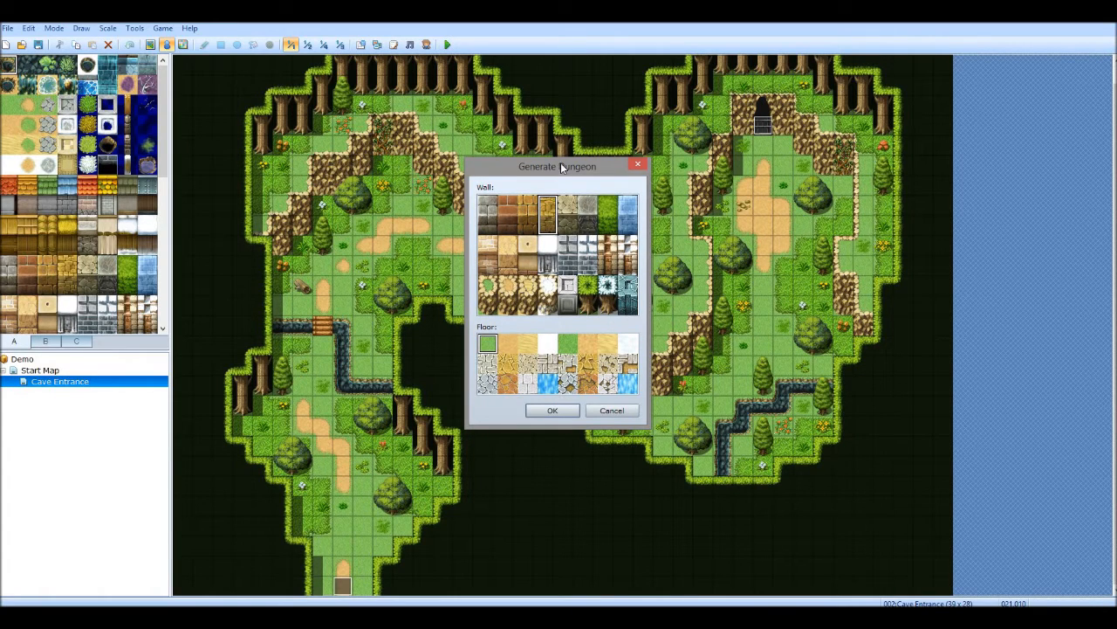
pyautogui.click(528, 369)
pyautogui.click(587, 365)
pyautogui.click(563, 410)
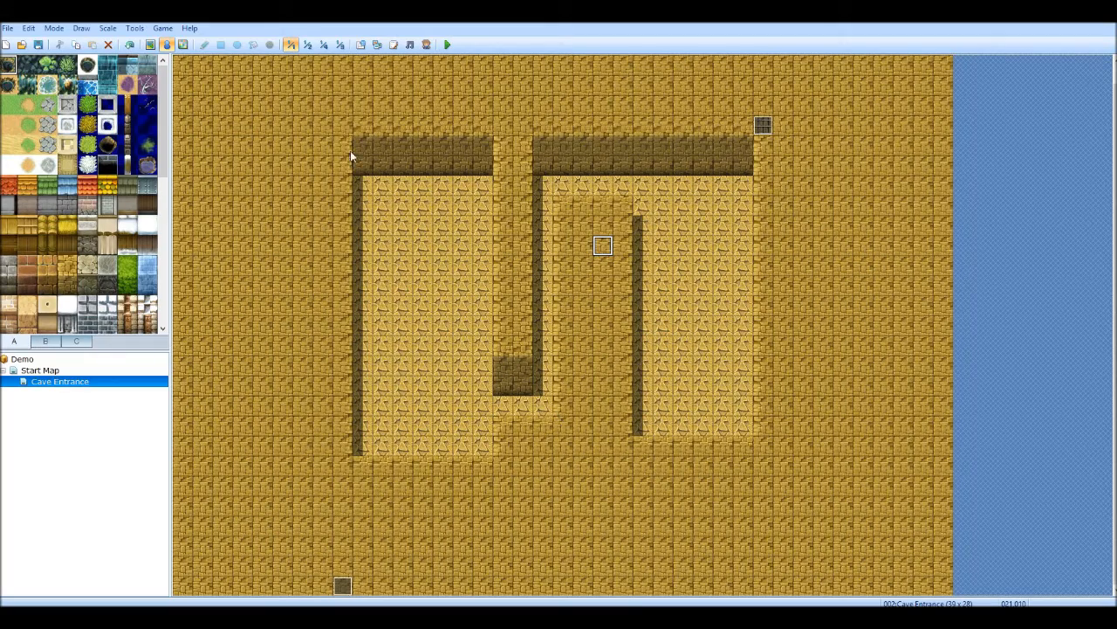
pyautogui.click(9, 28)
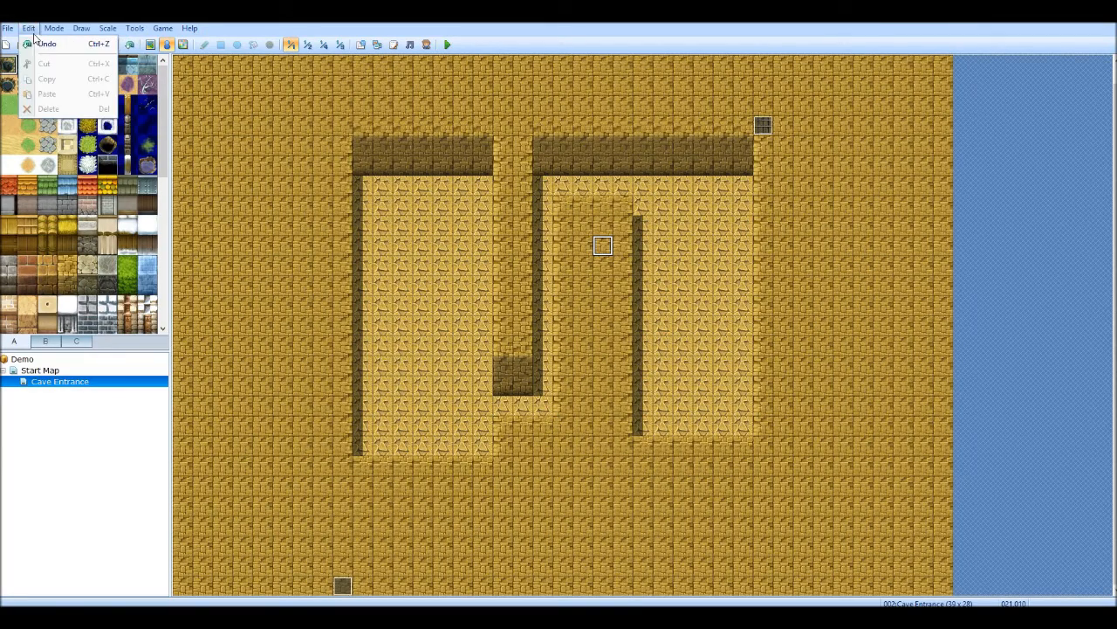
pyautogui.click(39, 40)
# Start a new map under Cave Entrance named Cave, with display name Trolls Cave and tileset 004:Dungeon.
pyautogui.rightClick(122, 382)
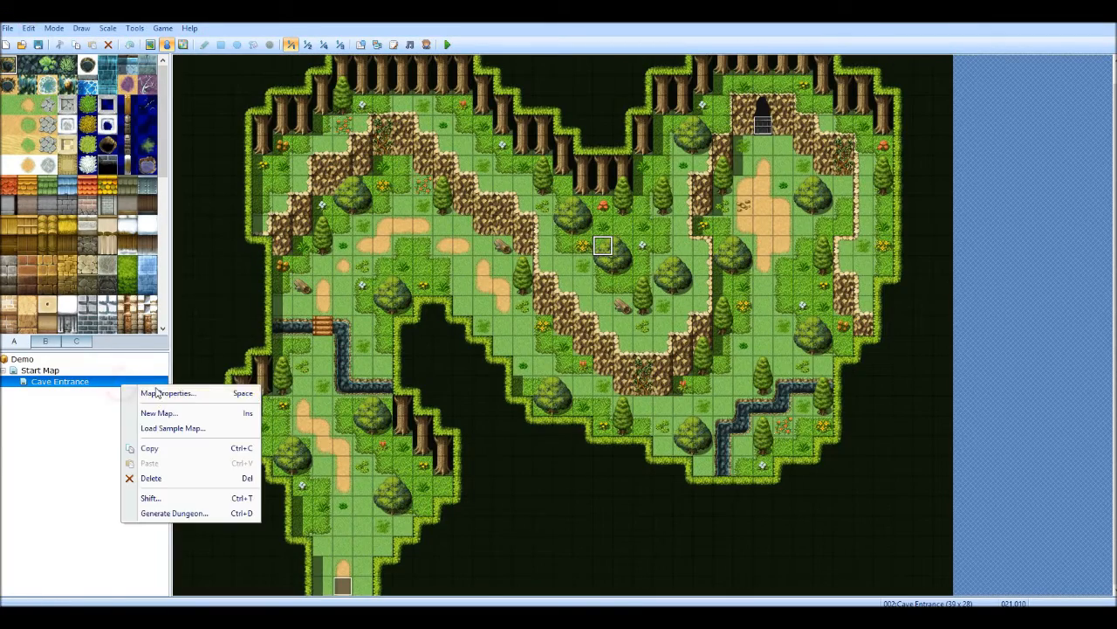
pyautogui.click(164, 413)
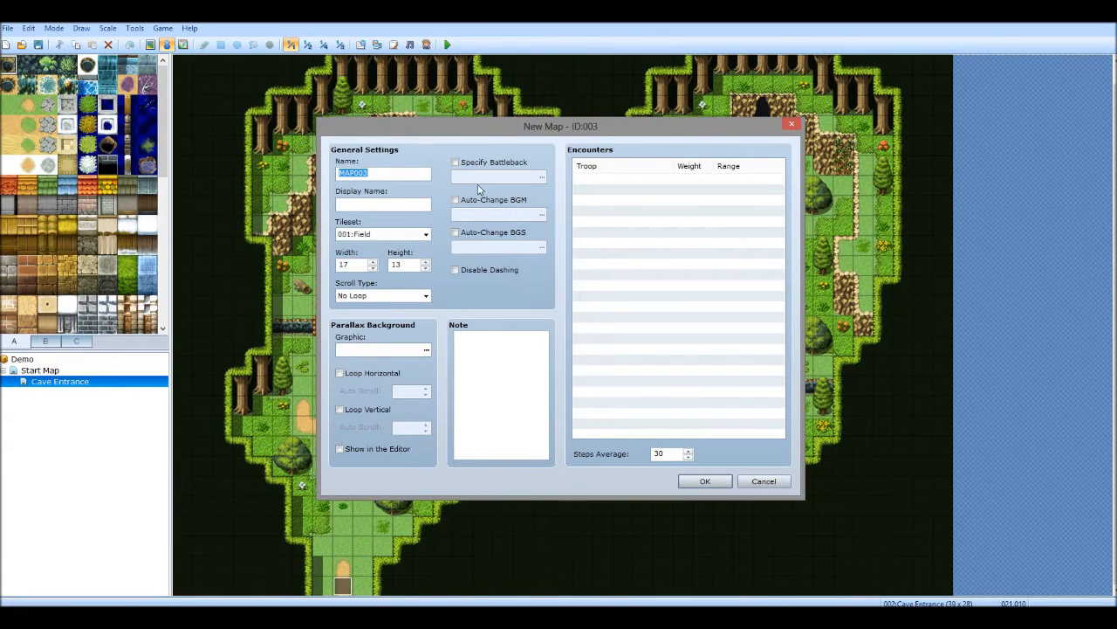
pyautogui.write('Cavw')
pyautogui.press('BackSpace')
pyautogui.write('e')
pyautogui.press('Tab')
pyautogui.write('Trolls Cave')
pyautogui.click(402, 233)
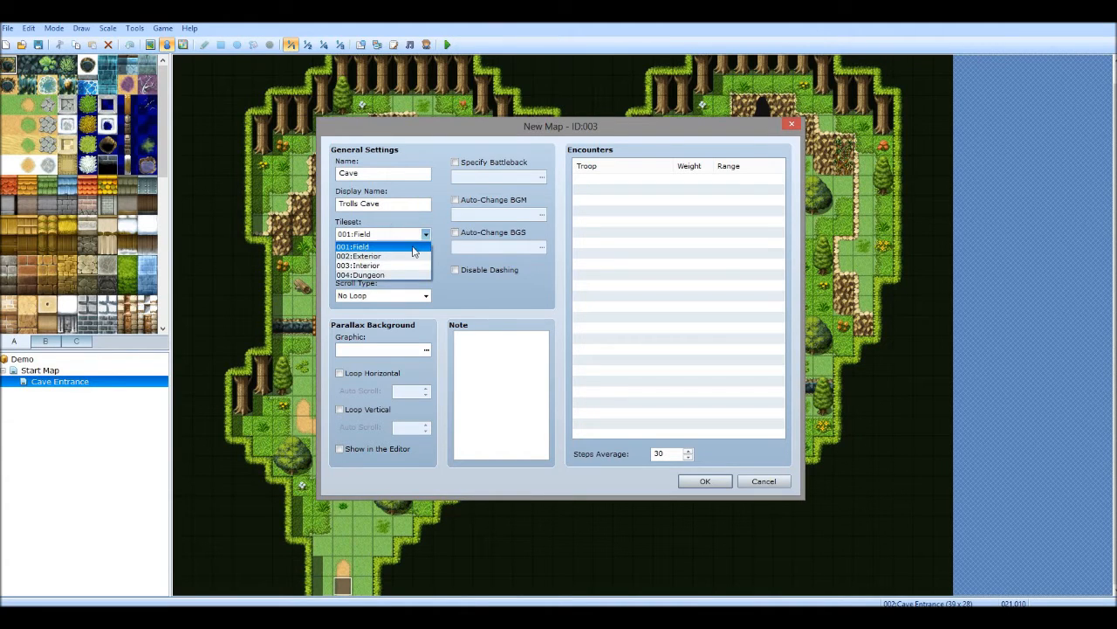
pyautogui.click(393, 274)
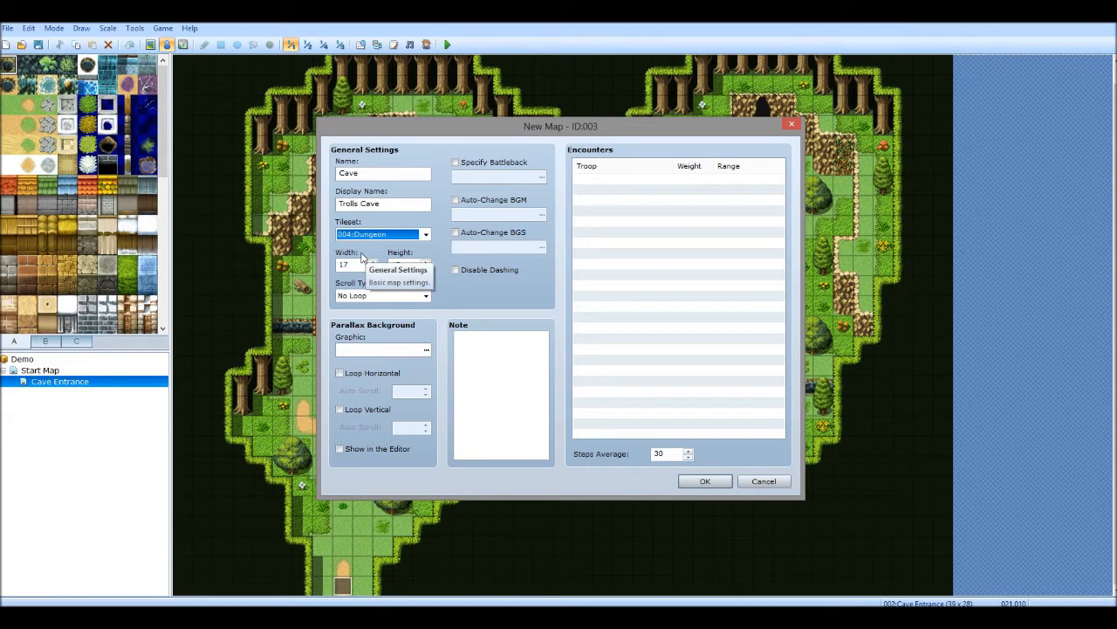
# Set the new map's width to 40 and height to 30, keep the No Loop scroll type, and create it.
pyautogui.press('Tab')
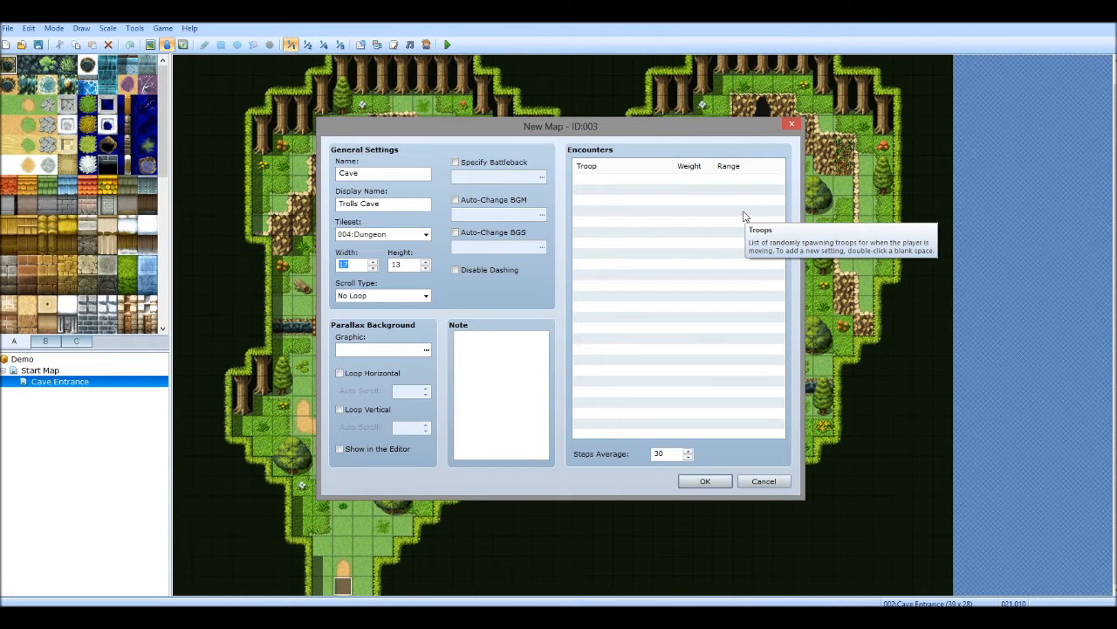
pyautogui.write('40')
pyautogui.doubleClick(404, 264)
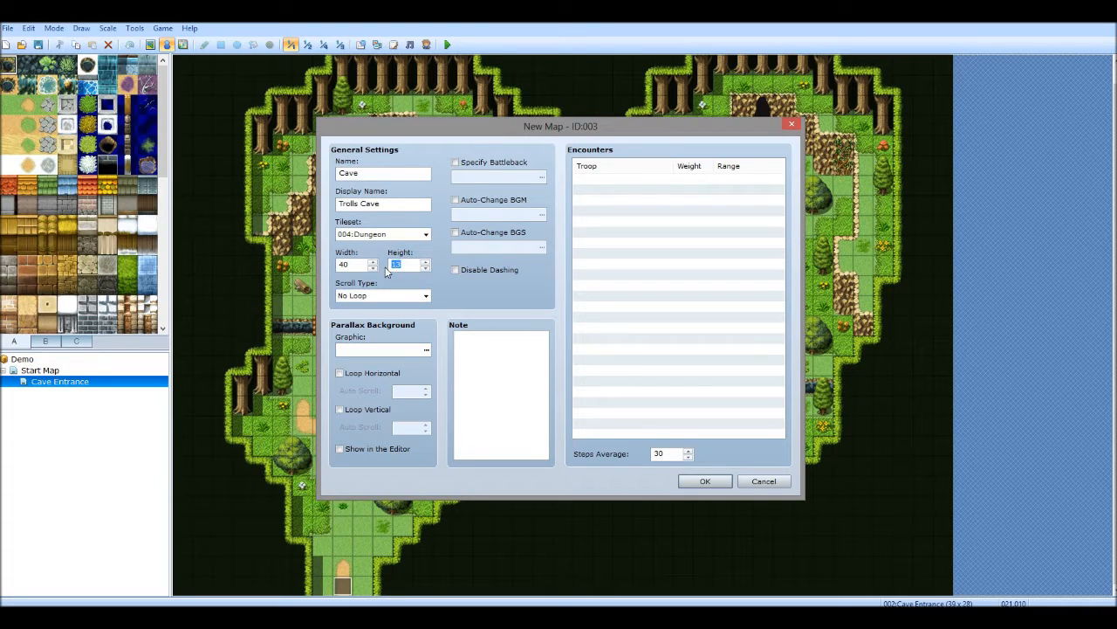
pyautogui.write('2')
pyautogui.write('30')
pyautogui.click(421, 296)
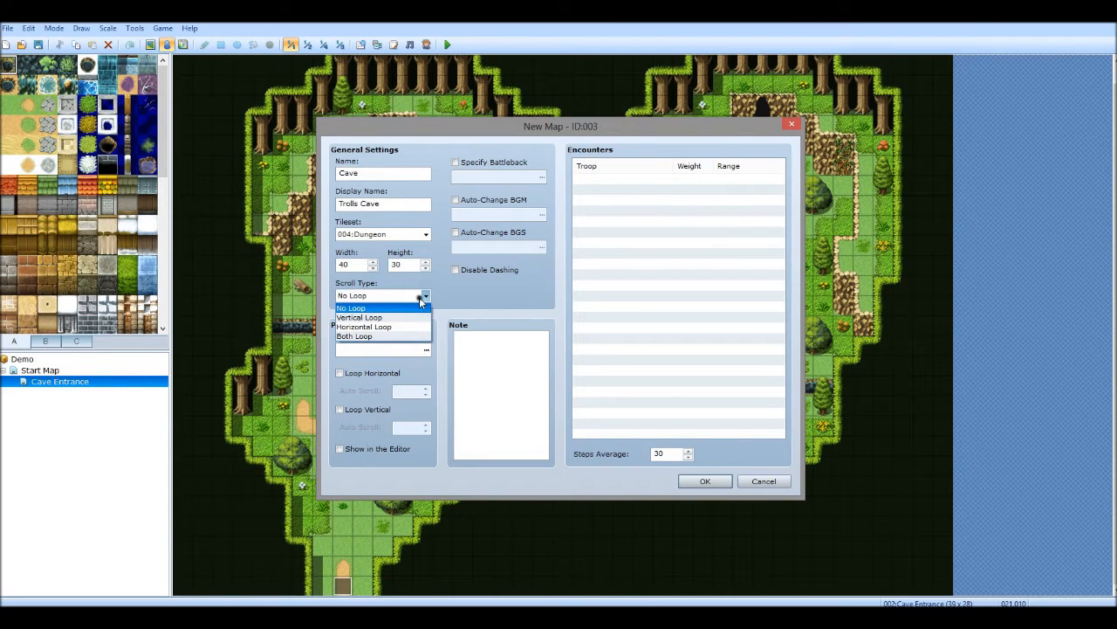
pyautogui.click(419, 297)
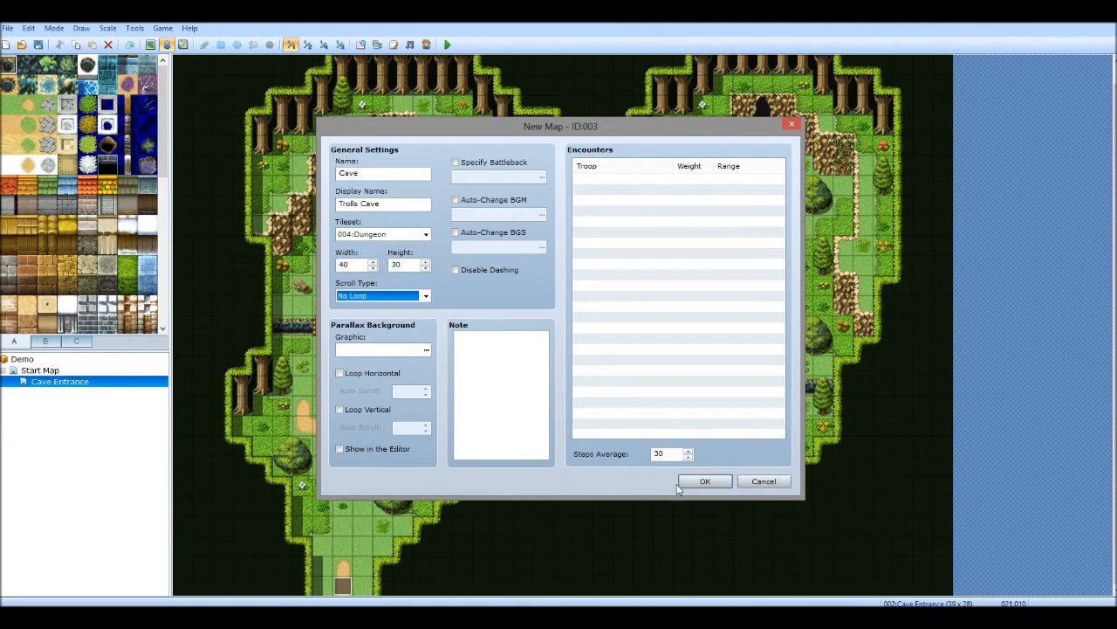
pyautogui.click(703, 481)
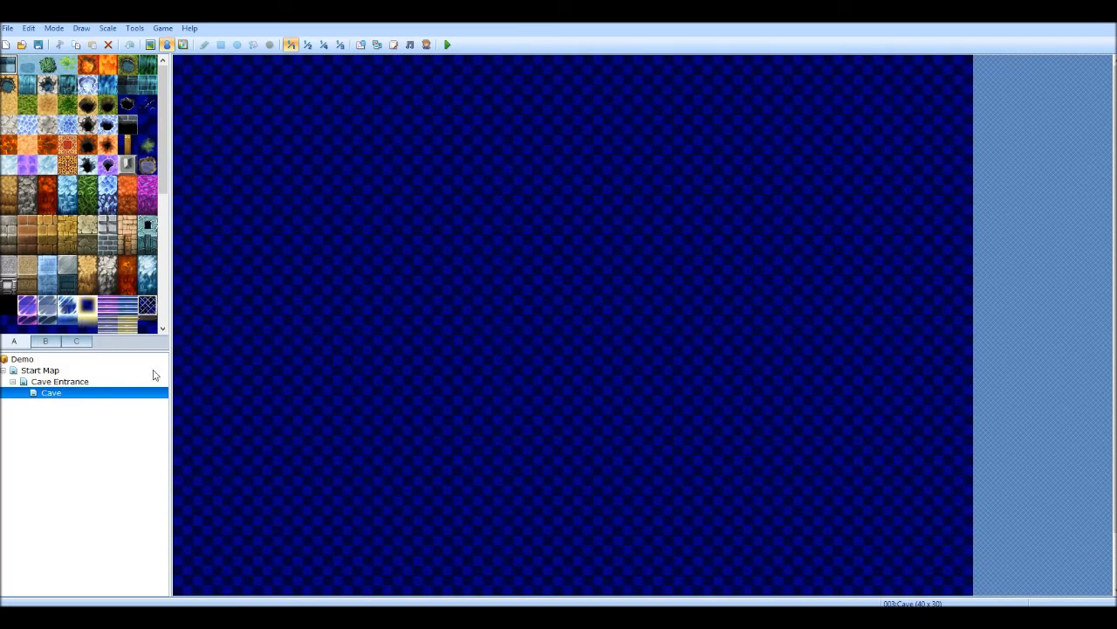
# Generate a dungeon on the Cave map with tan-topped brown rock walls and the sand floor.
pyautogui.rightClick(93, 393)
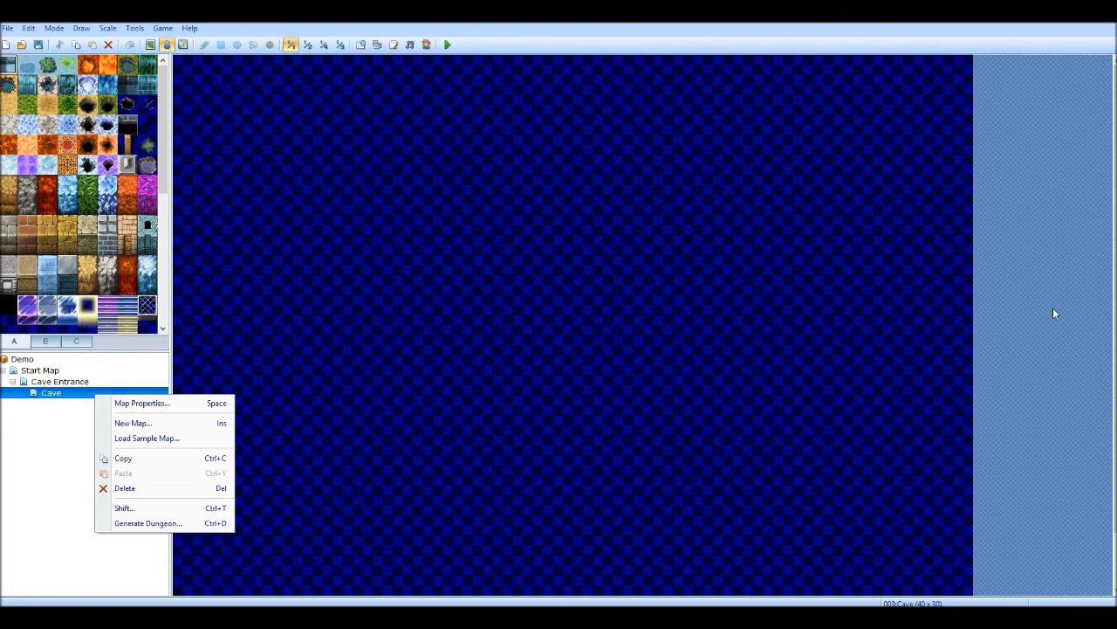
pyautogui.click(166, 523)
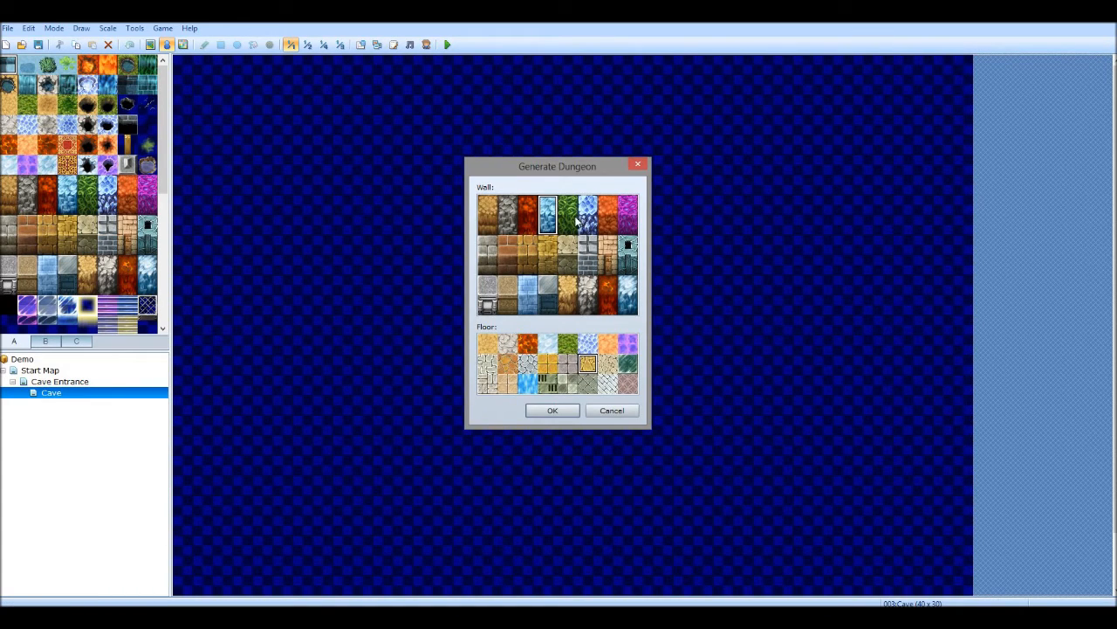
pyautogui.click(491, 216)
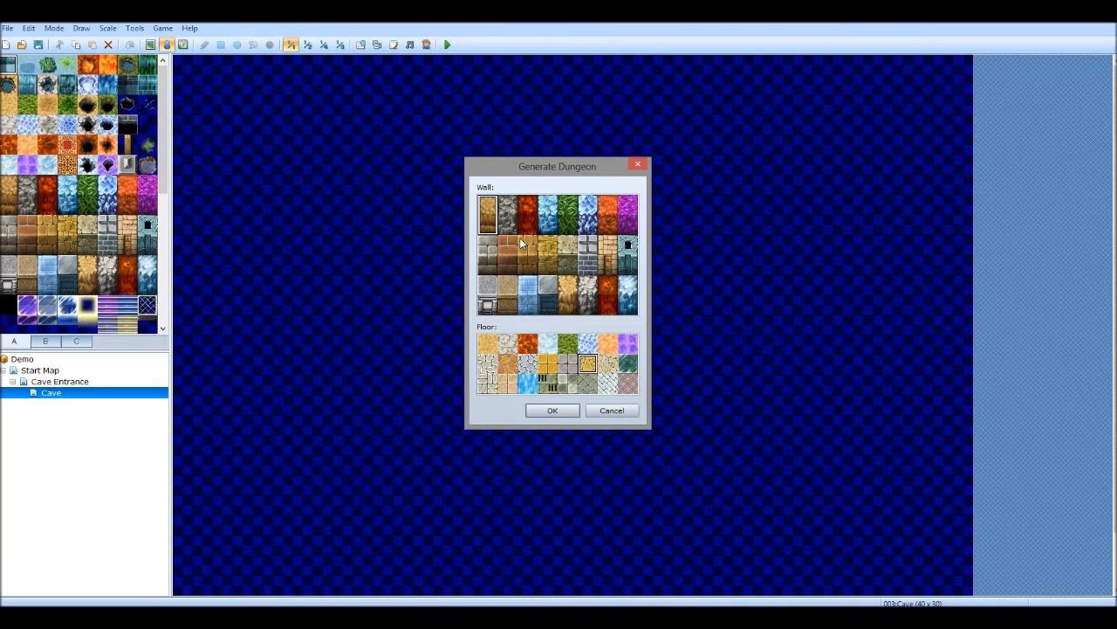
pyautogui.click(487, 344)
pyautogui.click(570, 295)
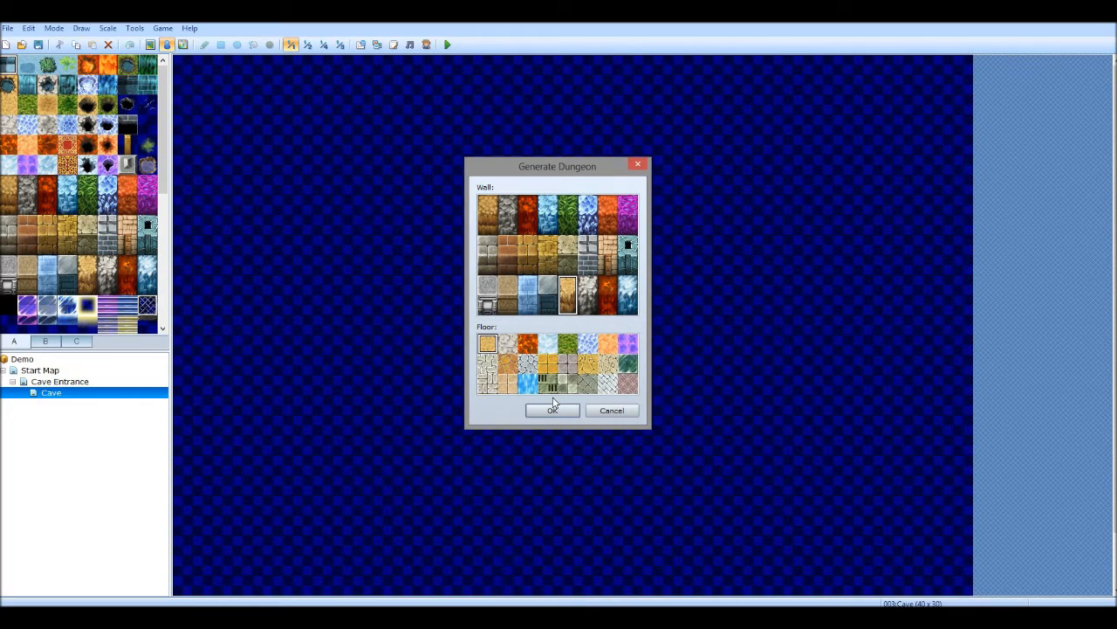
pyautogui.click(509, 385)
pyautogui.click(622, 387)
pyautogui.click(484, 346)
pyautogui.click(544, 410)
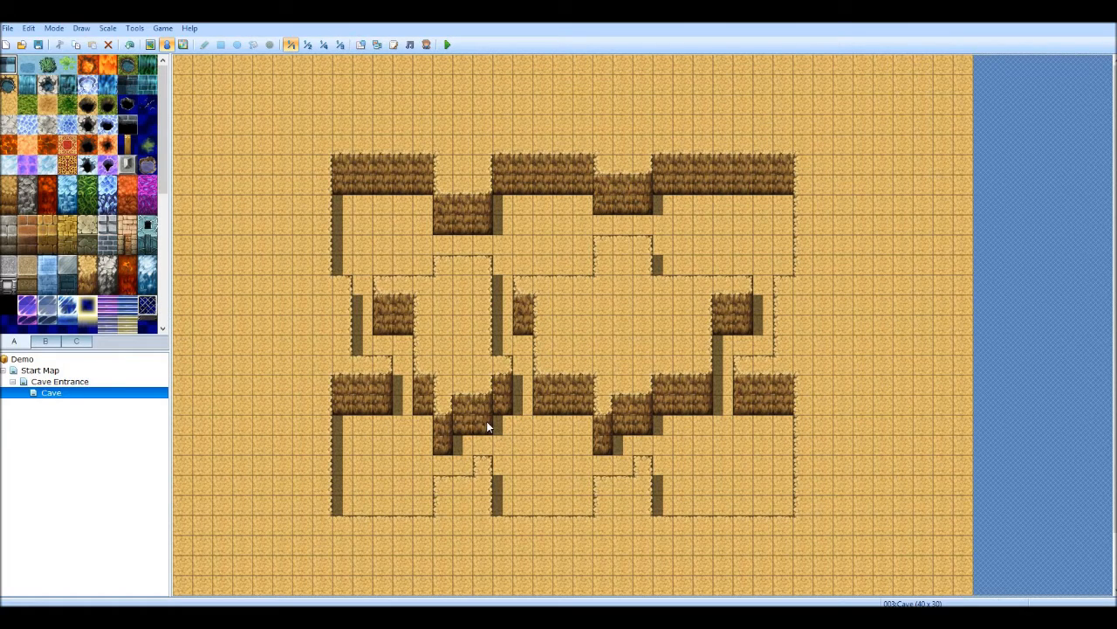
# Regenerate the Cave map's dungeon with dark grey rock walls and the pale cobblestone floor.
pyautogui.rightClick(131, 394)
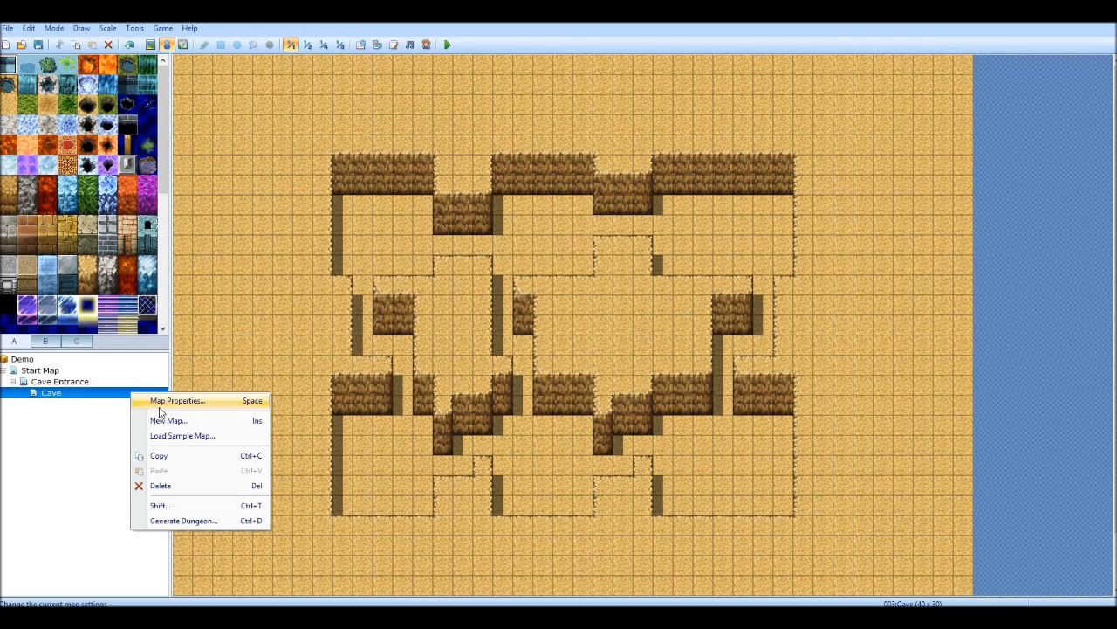
pyautogui.click(209, 520)
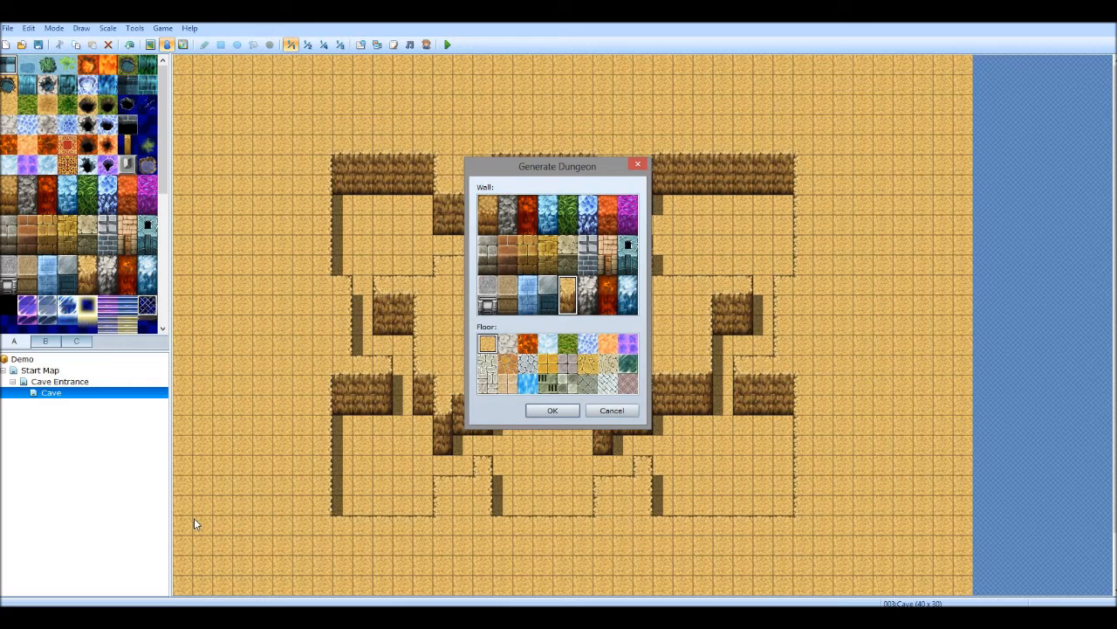
pyautogui.click(513, 210)
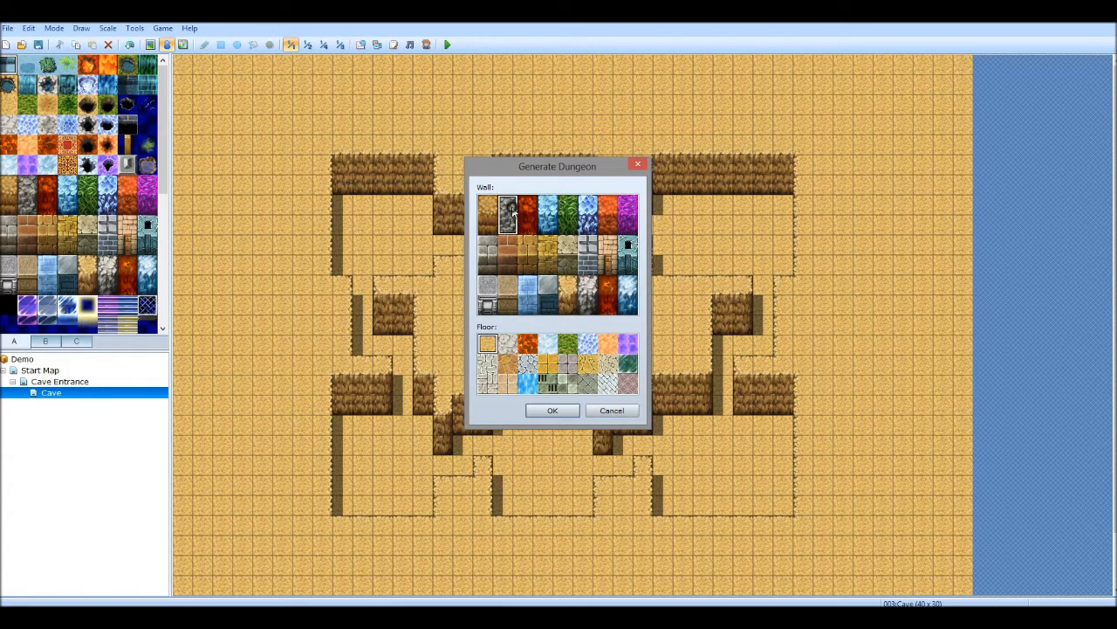
pyautogui.click(527, 363)
pyautogui.click(552, 410)
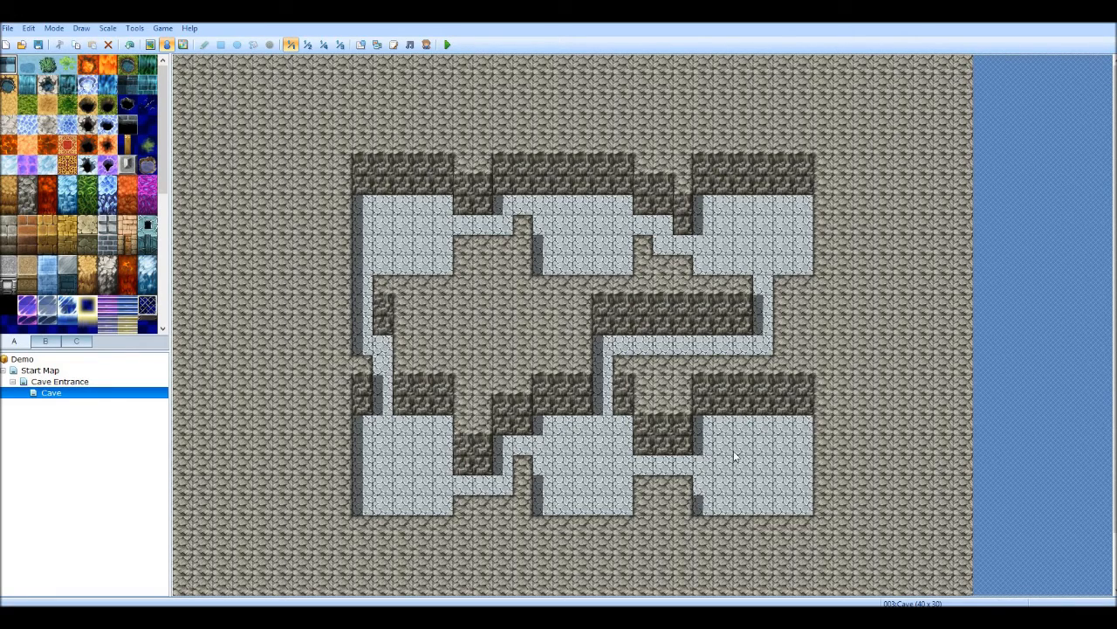
# Extend the lower-left room's floor two tiles south and paint a one-tile-wide corridor from the lower middle room to the map's south edge.
pyautogui.scroll(-2, 1107, 313)
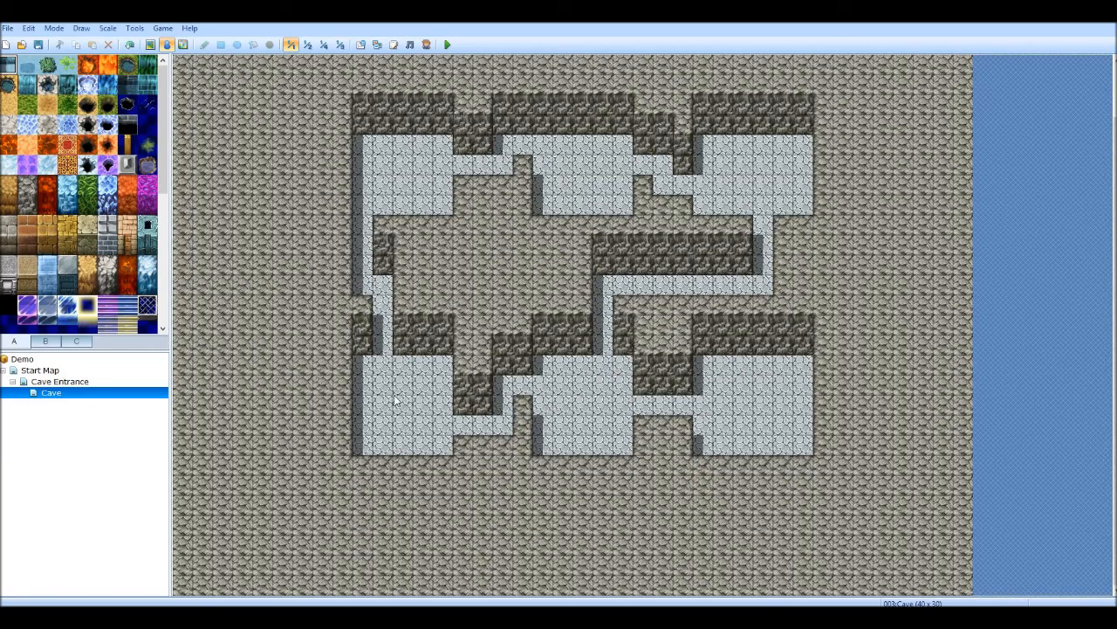
pyautogui.click(151, 45)
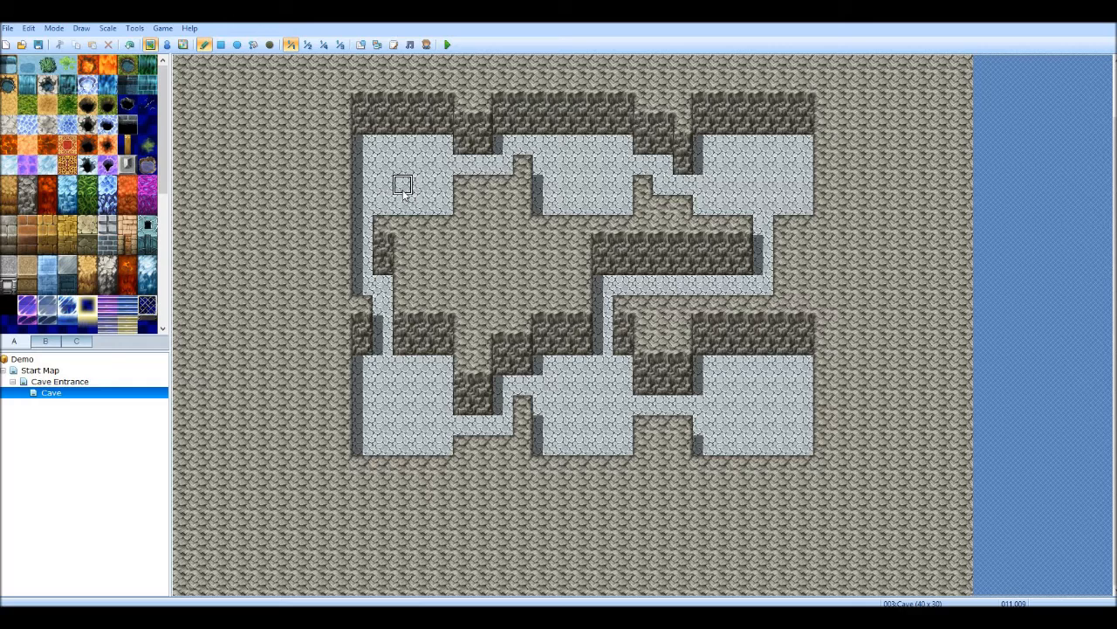
pyautogui.click(403, 192)
pyautogui.moveTo(359, 459)
pyautogui.mouseDown()
pyautogui.moveTo(445, 466)
pyautogui.moveTo(403, 485)
pyautogui.moveTo(363, 485)
pyautogui.mouseUp()
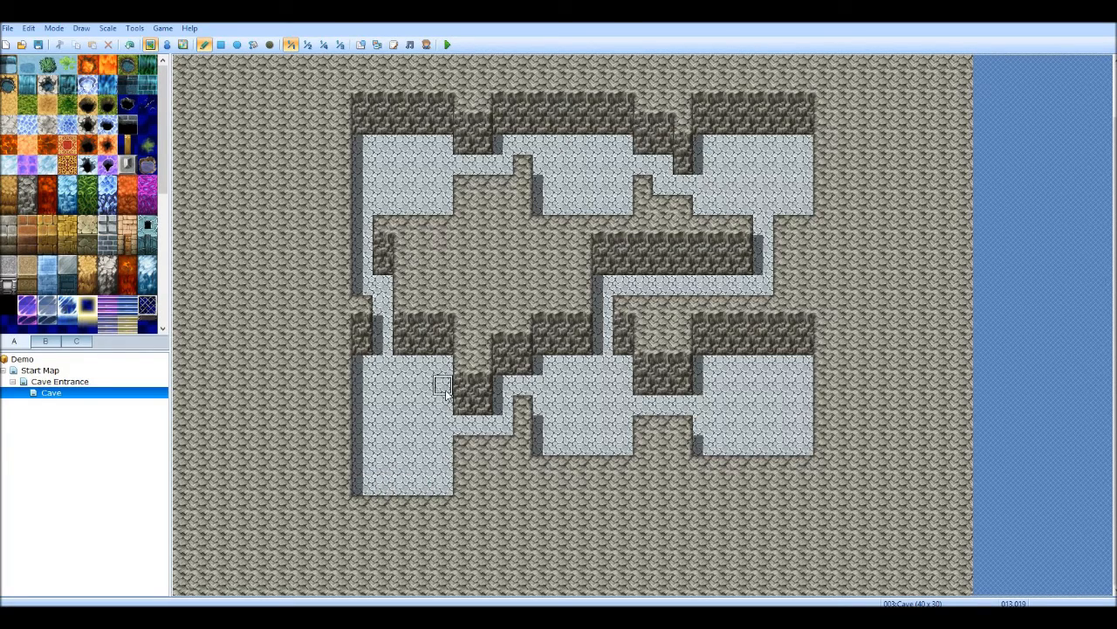
pyautogui.moveTo(541, 486); pyautogui.dragTo(542, 587)
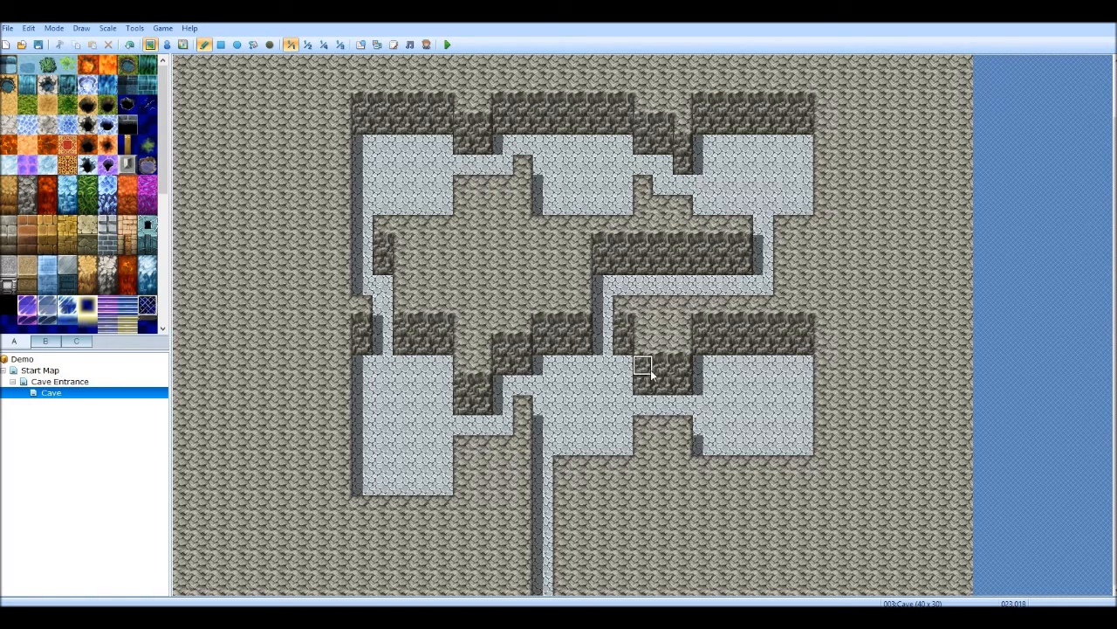
# Close off the vertical corridor north of the lower middle room with a copied column of wall tiles.
pyautogui.moveTo(650, 367); pyautogui.dragTo(648, 391)
pyautogui.moveTo(644, 363); pyautogui.dragTo(647, 388, button='right')
pyautogui.click(604, 362)
pyautogui.click(606, 330)
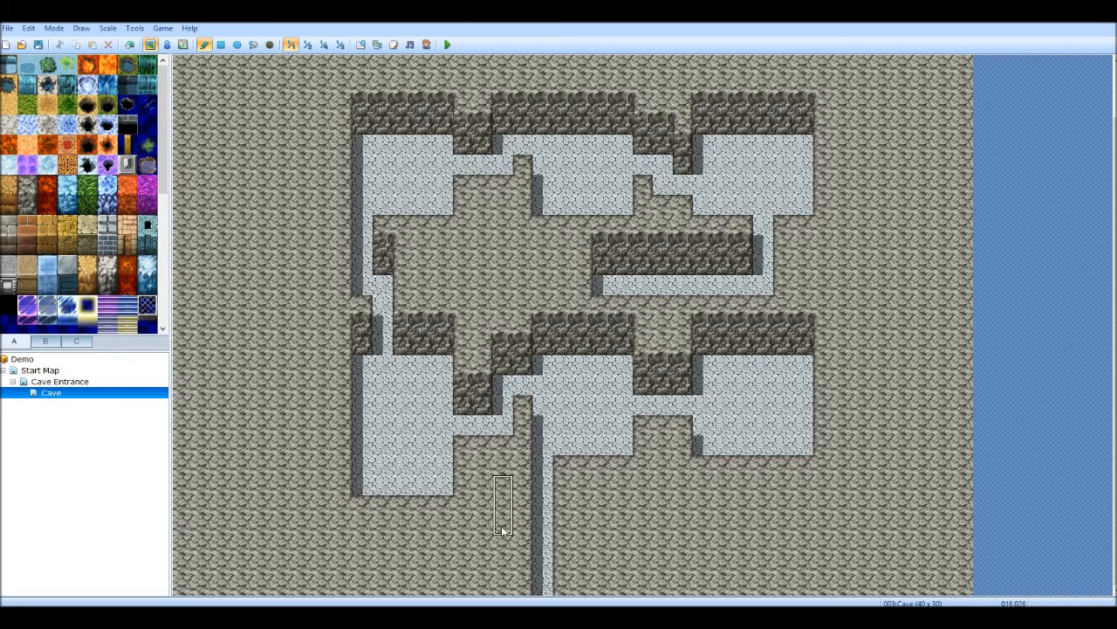
# Extend the wall between the lower middle and lower-right rooms one tile east into the lower-right room's northwest corner.
pyautogui.rightClick(585, 423)
pyautogui.moveTo(703, 306); pyautogui.dragTo(705, 348, button='right')
pyautogui.moveTo(706, 348)
pyautogui.mouseDown()
pyautogui.moveTo(704, 372)
pyautogui.moveTo(720, 389)
pyautogui.moveTo(711, 358)
pyautogui.mouseUp()
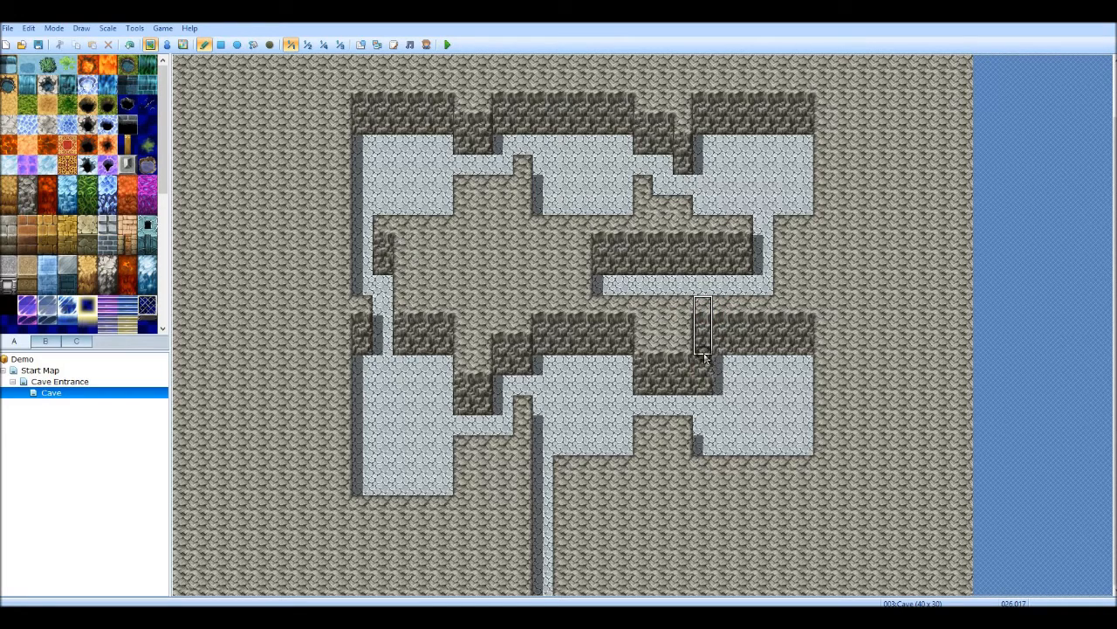
pyautogui.click(700, 373)
pyautogui.click(700, 389)
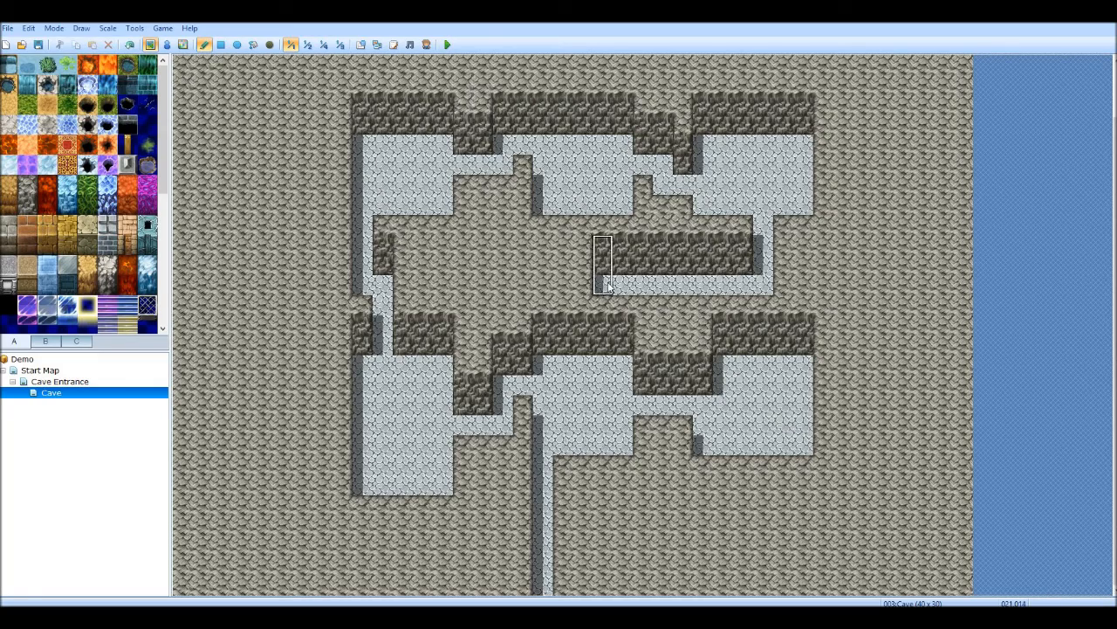
# Fill in the middle corridor and its wall south of the upper rooms with copied rock tiles.
pyautogui.rightClick(602, 229)
pyautogui.moveTo(603, 244)
pyautogui.mouseDown()
pyautogui.moveTo(603, 286)
pyautogui.moveTo(623, 252)
pyautogui.moveTo(667, 272)
pyautogui.moveTo(665, 295)
pyautogui.moveTo(729, 262)
pyautogui.moveTo(708, 262)
pyautogui.moveTo(763, 266)
pyautogui.moveTo(762, 222)
pyautogui.mouseUp()
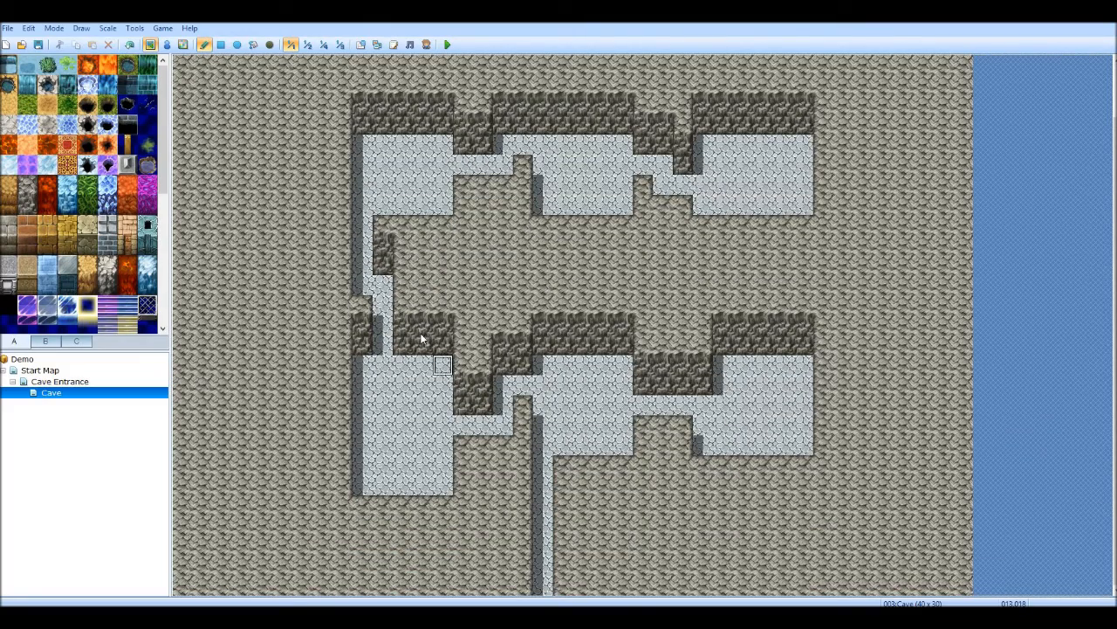
# Remove the wall shadow from the south corridor, then shade that corridor, except its southernmost tile, and the whole lower middle room.
pyautogui.click(269, 44)
pyautogui.moveTo(540, 430); pyautogui.dragTo(538, 591)
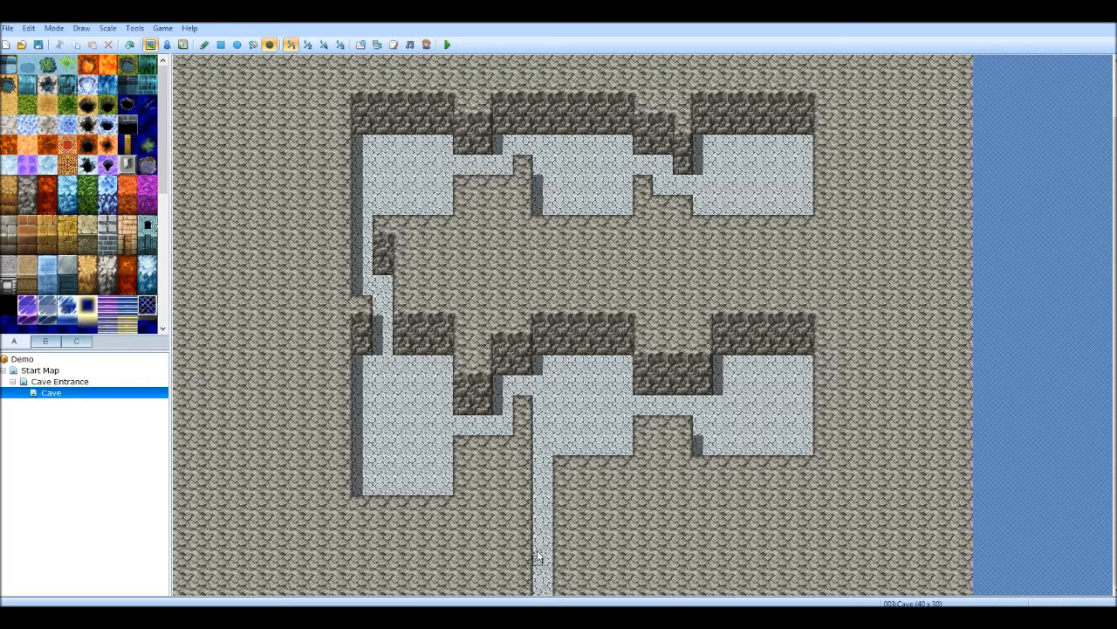
pyautogui.moveTo(540, 576)
pyautogui.mouseDown()
pyautogui.moveTo(538, 471)
pyautogui.moveTo(550, 566)
pyautogui.mouseUp()
pyautogui.moveTo(552, 498)
pyautogui.mouseDown()
pyautogui.moveTo(543, 403)
pyautogui.moveTo(534, 445)
pyautogui.moveTo(548, 397)
pyautogui.moveTo(568, 418)
pyautogui.moveTo(548, 407)
pyautogui.moveTo(603, 417)
pyautogui.moveTo(576, 452)
pyautogui.moveTo(624, 450)
pyautogui.moveTo(582, 398)
pyautogui.moveTo(607, 361)
pyautogui.moveTo(618, 432)
pyautogui.moveTo(624, 365)
pyautogui.mouseUp()
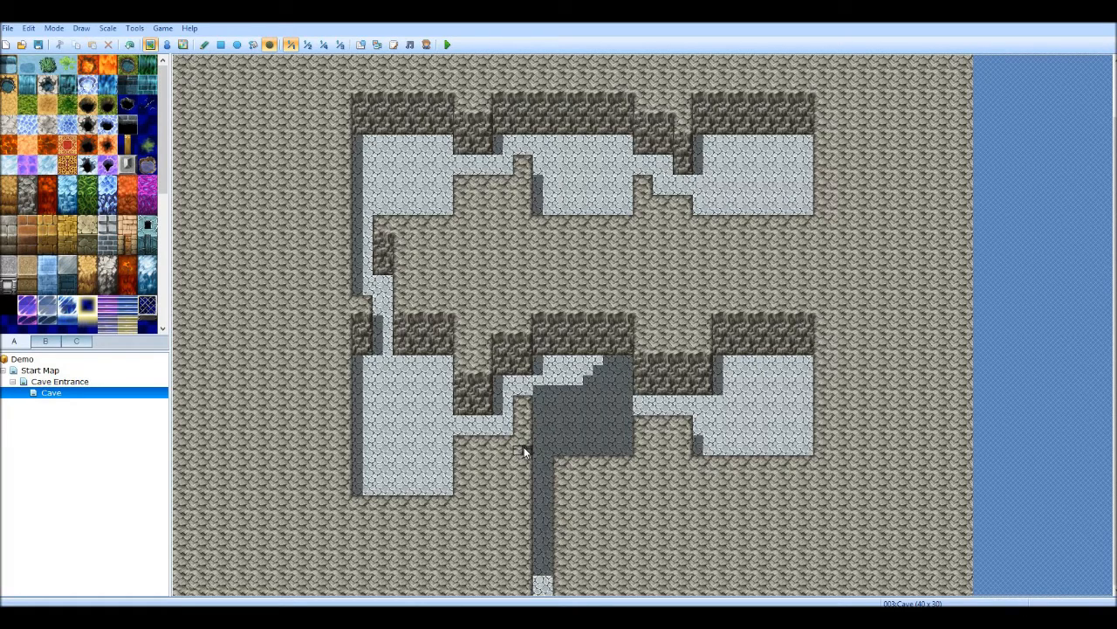
pyautogui.moveTo(539, 362)
pyautogui.mouseDown()
pyautogui.moveTo(539, 378)
pyautogui.moveTo(592, 367)
pyautogui.mouseUp()
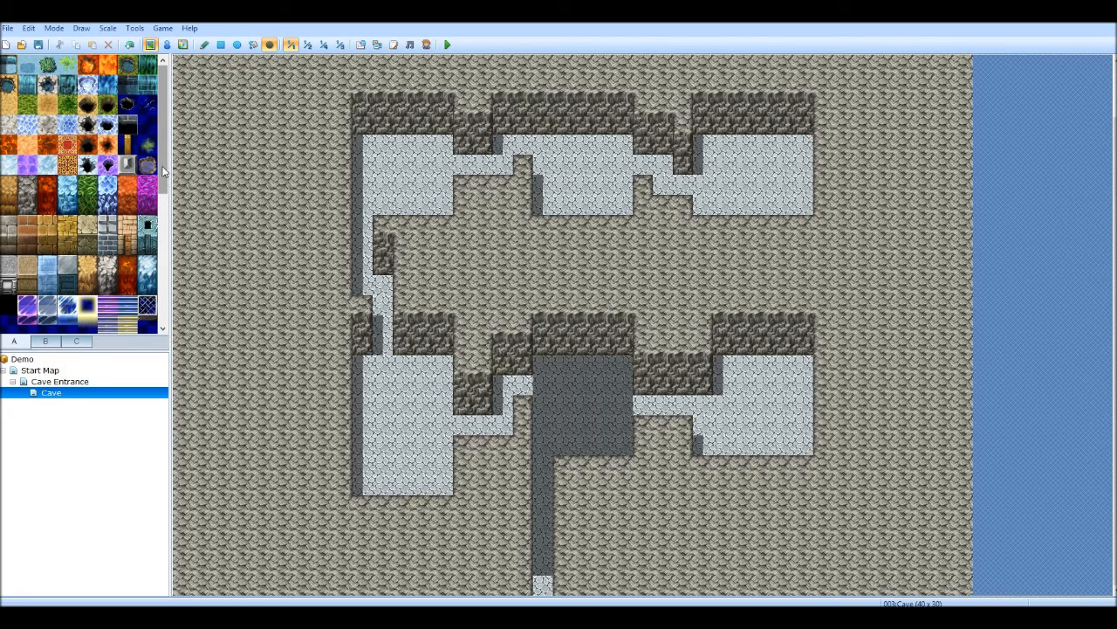
# Paint the scattered debris overlay tile along the corridor between the lower middle and lower-right rooms, and switch to event editing.
pyautogui.click(128, 144)
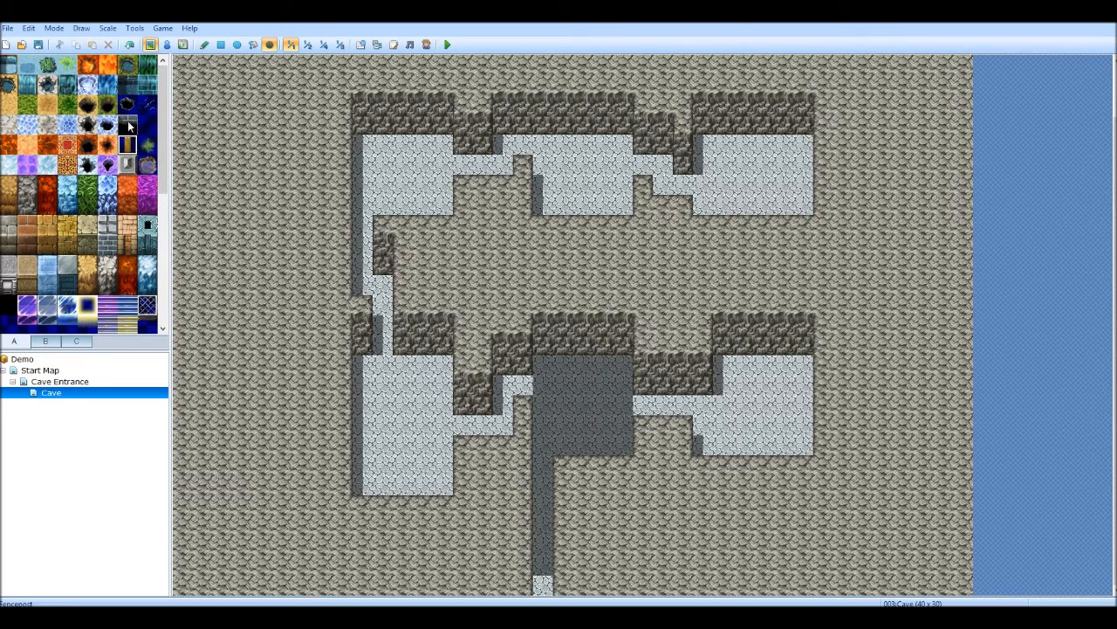
pyautogui.click(88, 122)
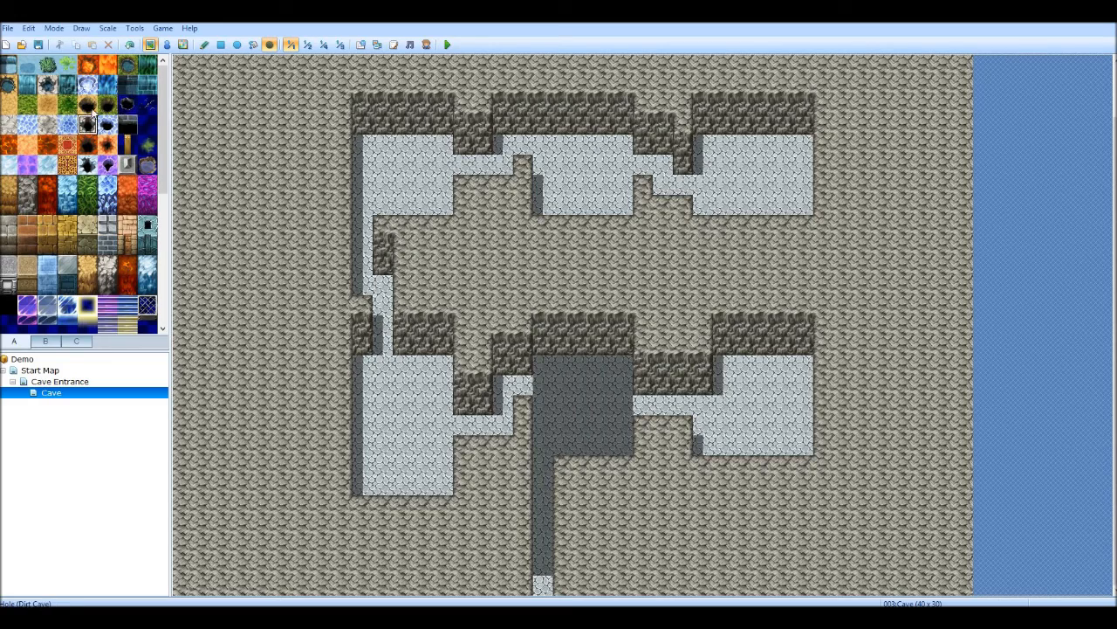
pyautogui.click(128, 107)
pyautogui.click(147, 123)
pyautogui.click(147, 105)
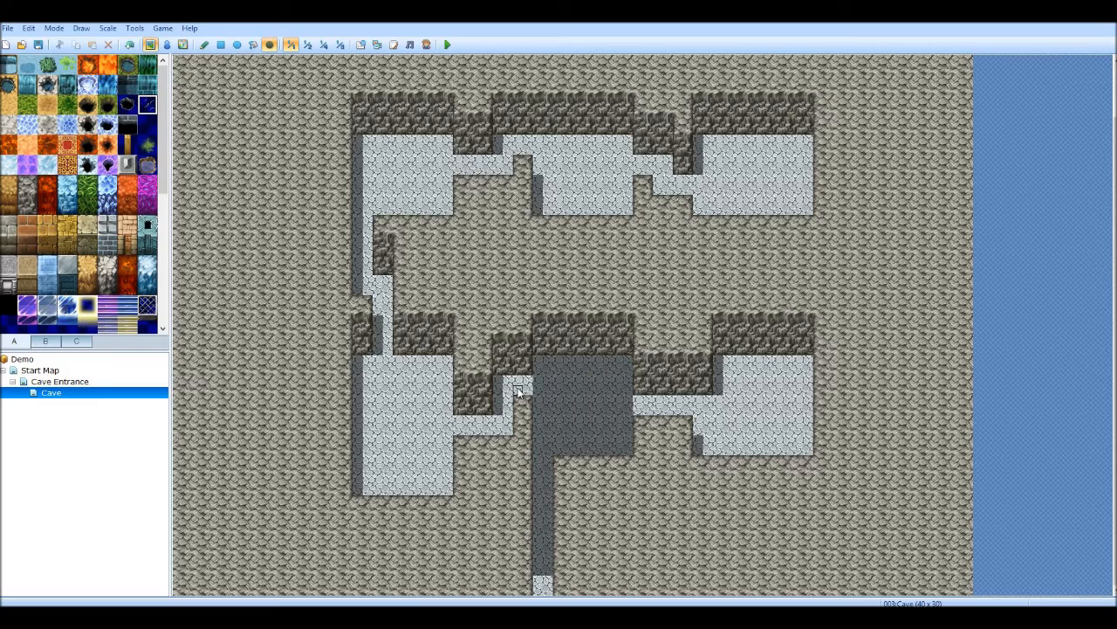
pyautogui.click(205, 44)
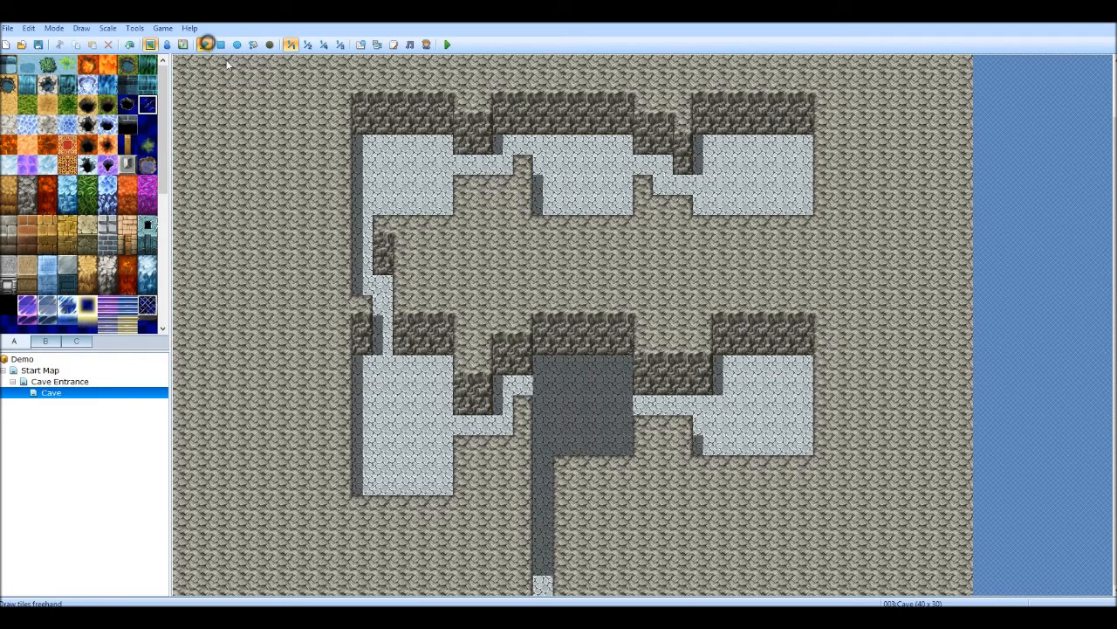
pyautogui.moveTo(642, 406)
pyautogui.mouseDown()
pyautogui.moveTo(703, 406)
pyautogui.moveTo(703, 425)
pyautogui.mouseUp()
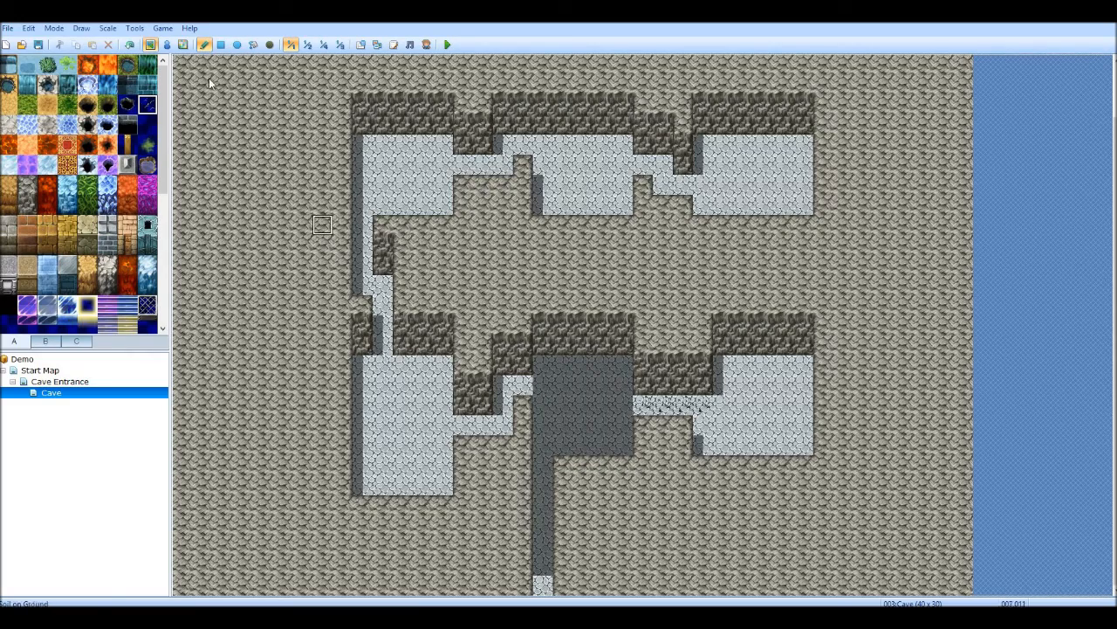
pyautogui.click(167, 45)
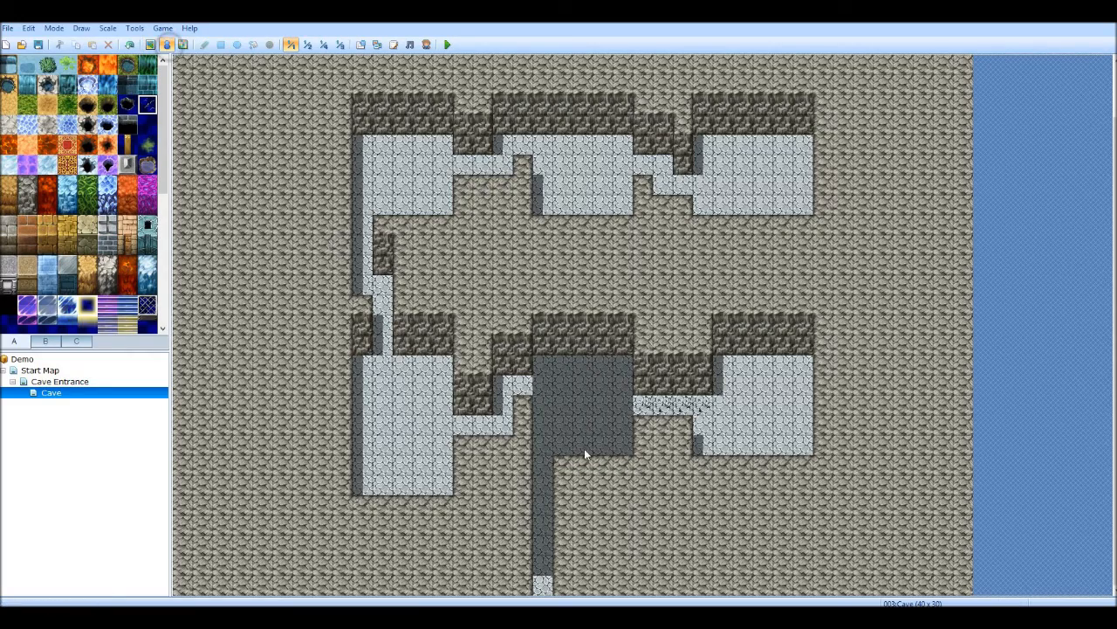
pyautogui.rightClick(791, 404)
pyautogui.click(808, 406)
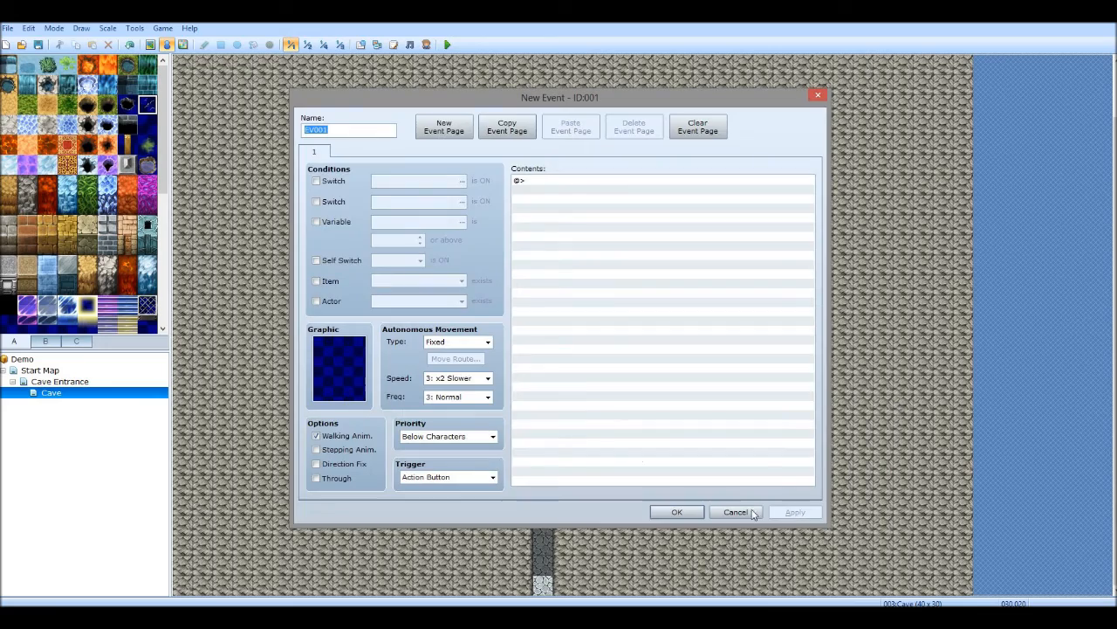
pyautogui.click(736, 512)
# Place a treasure chest event in the lower-right room, using the small red chest graphic from !Chest.
pyautogui.rightClick(783, 404)
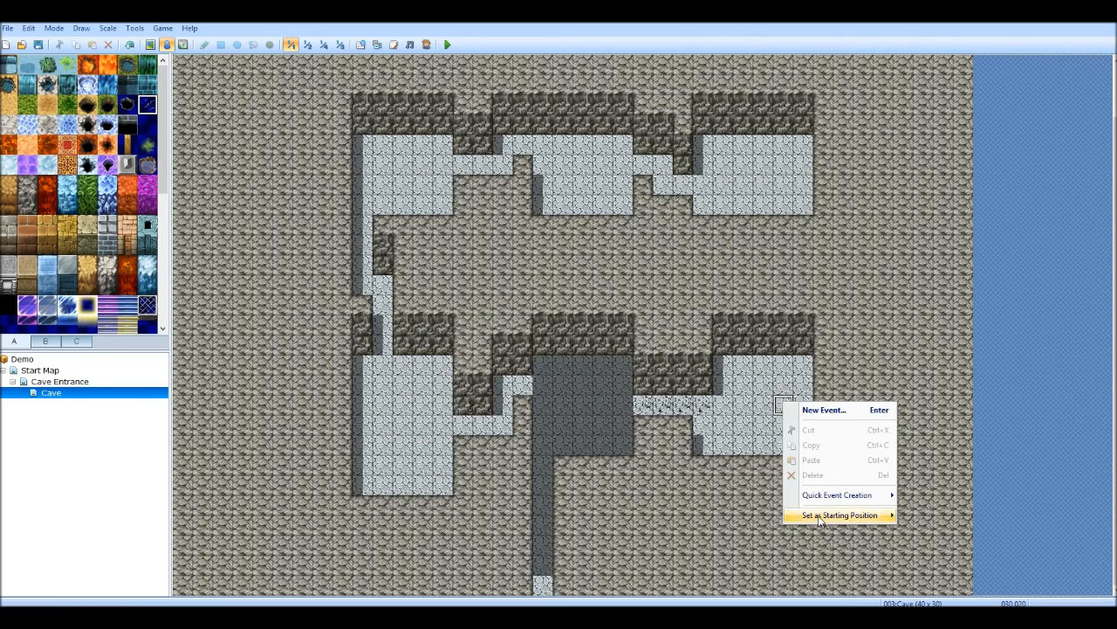
pyautogui.moveTo(889, 495)
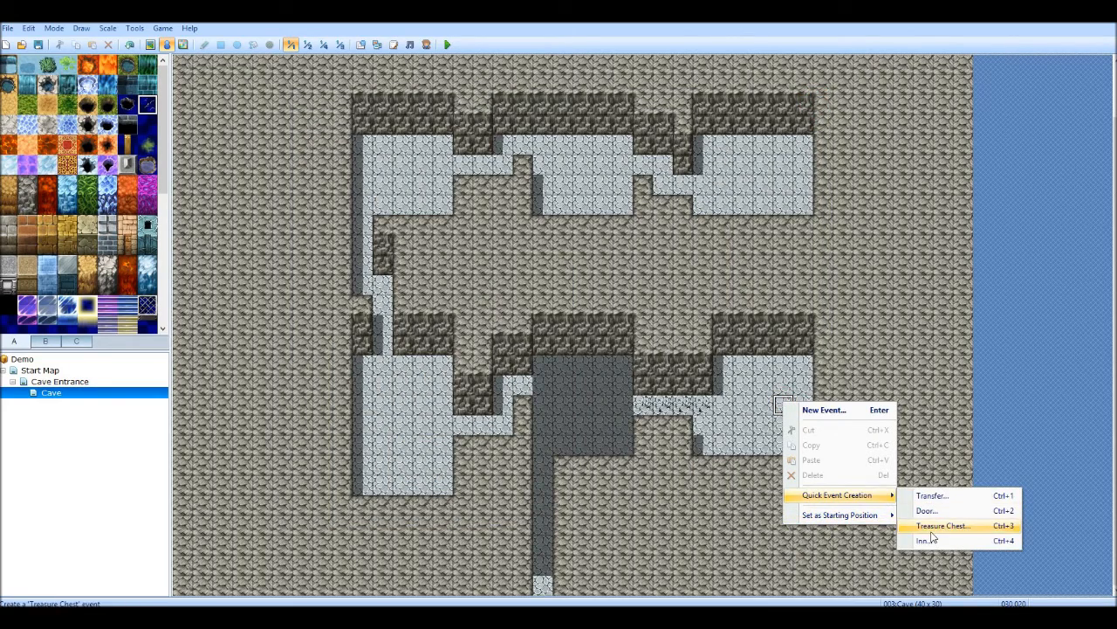
pyautogui.click(929, 528)
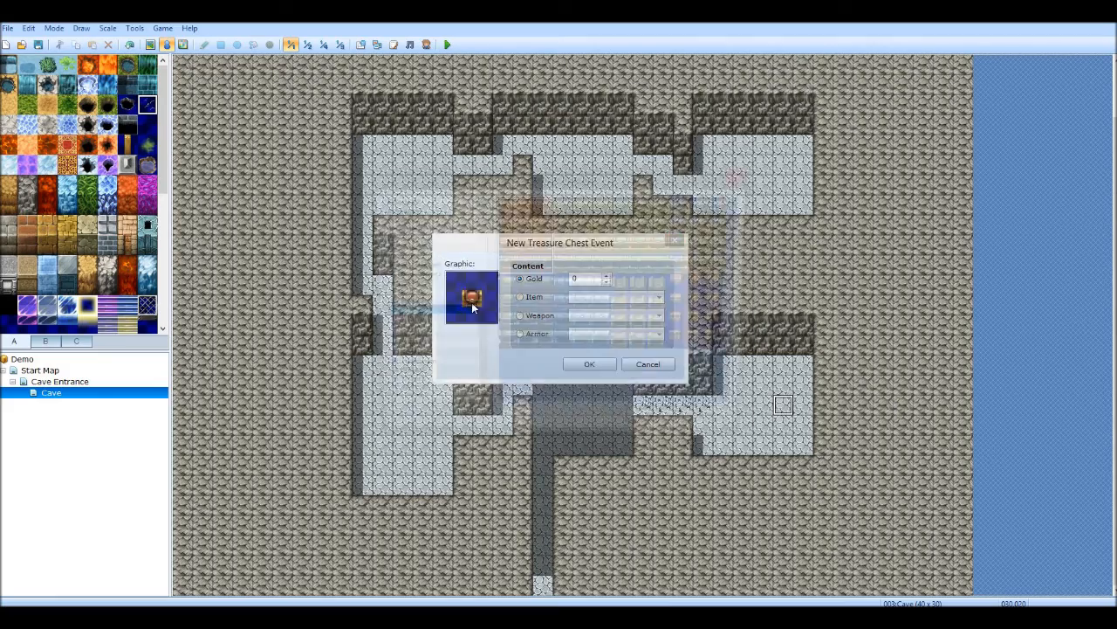
pyautogui.doubleClick(471, 302)
pyautogui.click(694, 310)
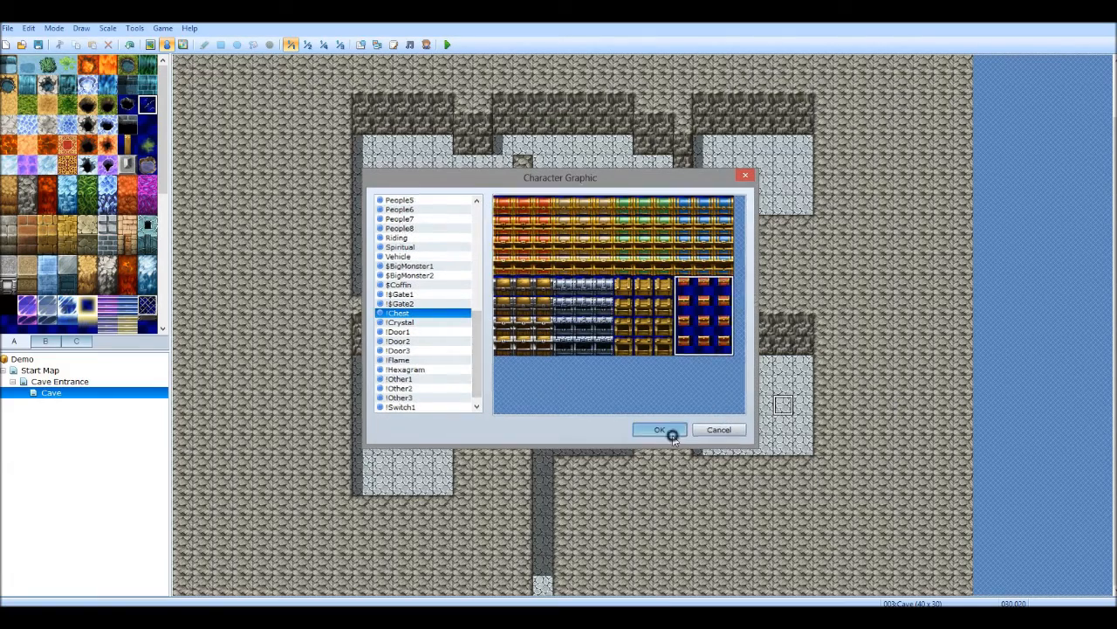
pyautogui.click(666, 429)
pyautogui.click(589, 364)
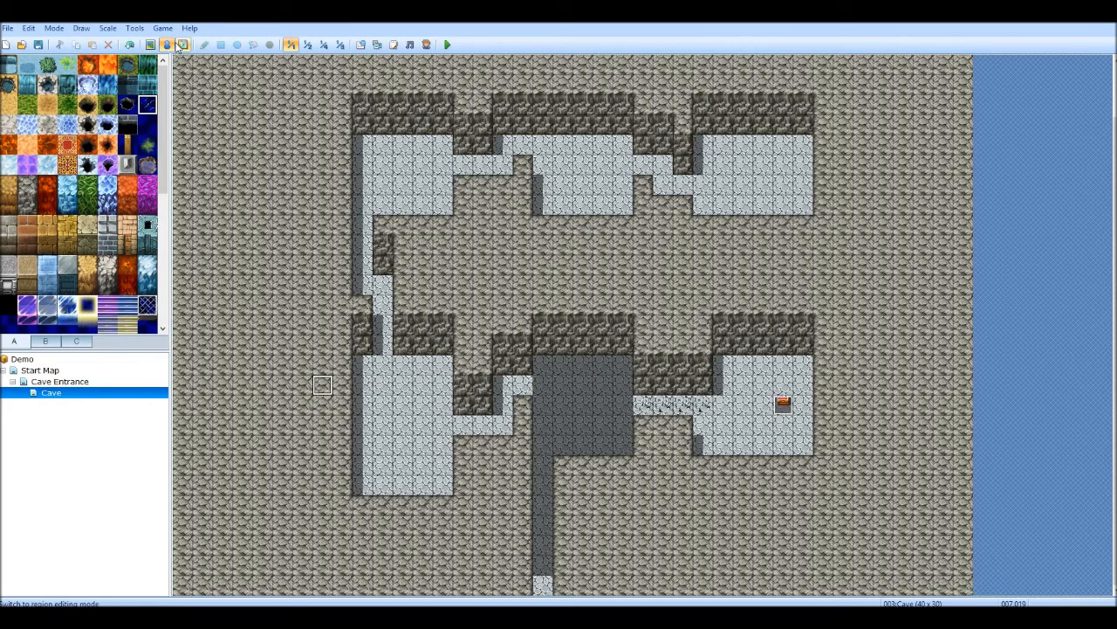
# Set the player's starting position on the southernmost tile of the south corridor.
pyautogui.rightClick(538, 584)
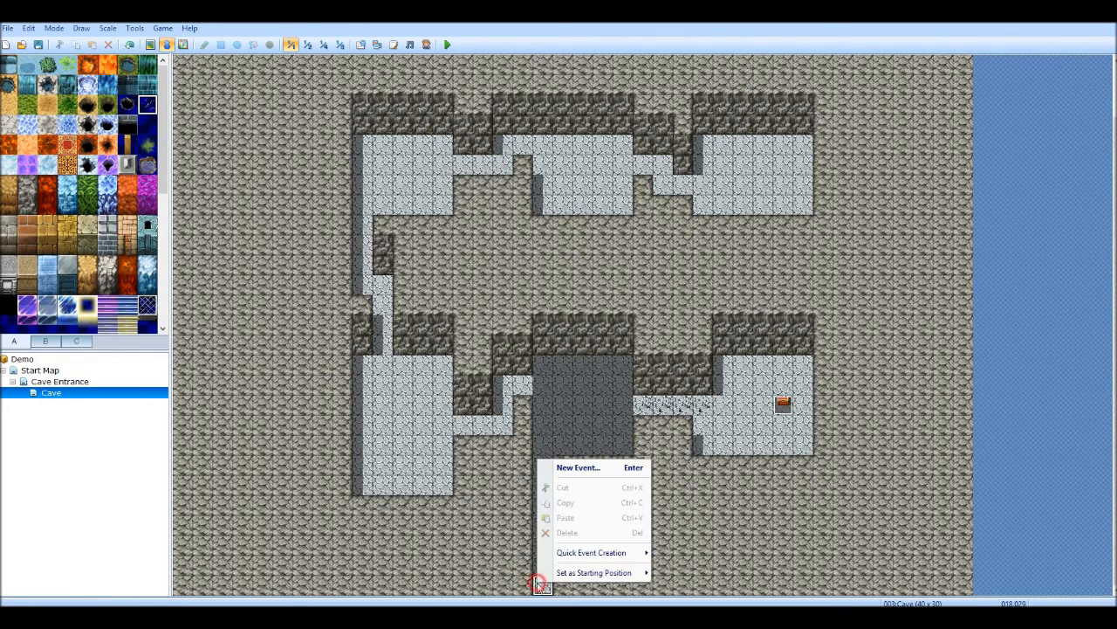
pyautogui.moveTo(611, 572)
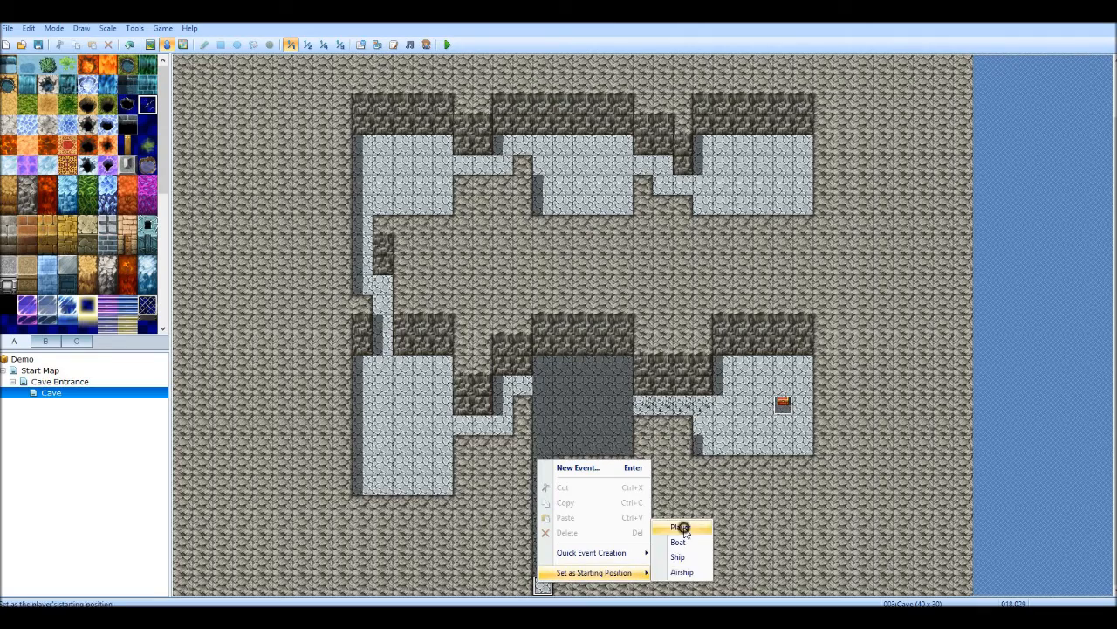
pyautogui.click(680, 542)
# Save the changes to Demo and start a new game in a playtest.
pyautogui.click(452, 45)
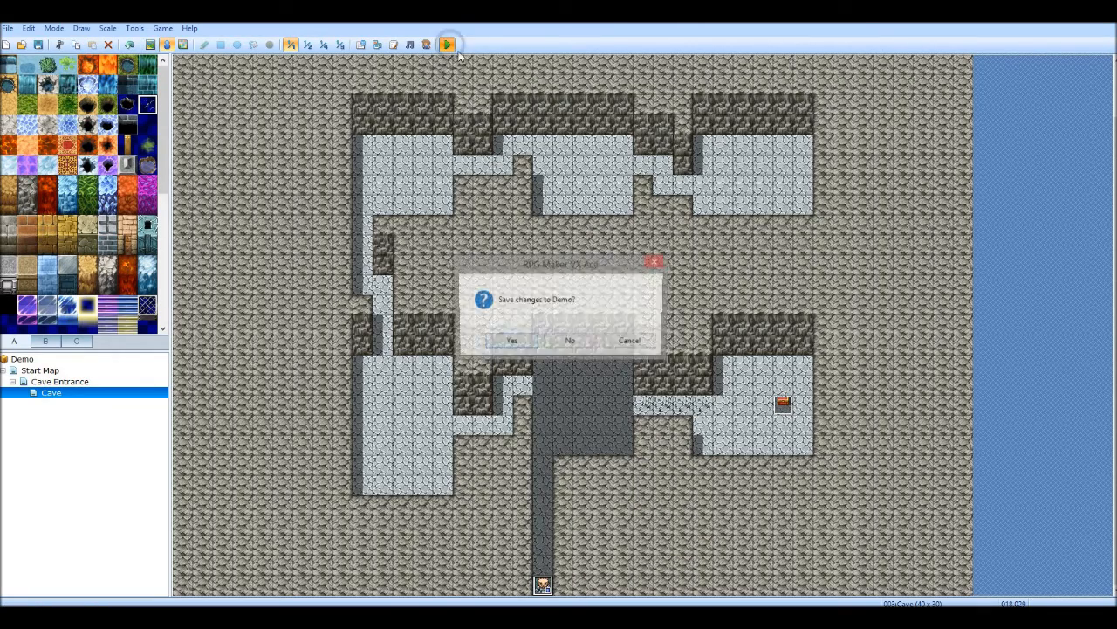
pyautogui.click(507, 340)
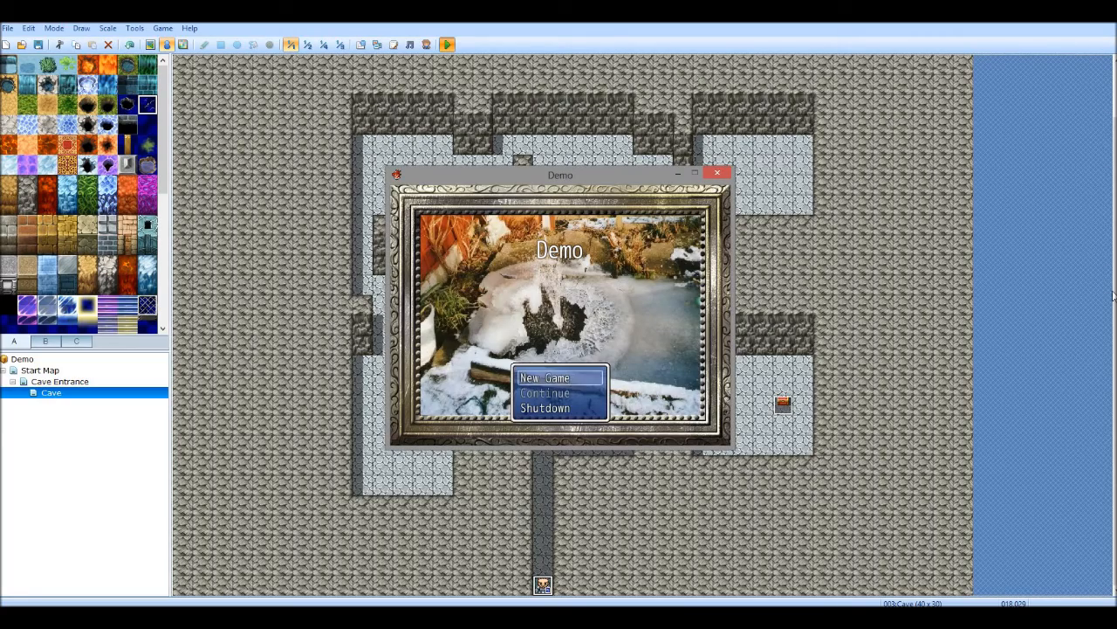
pyautogui.press('Return')
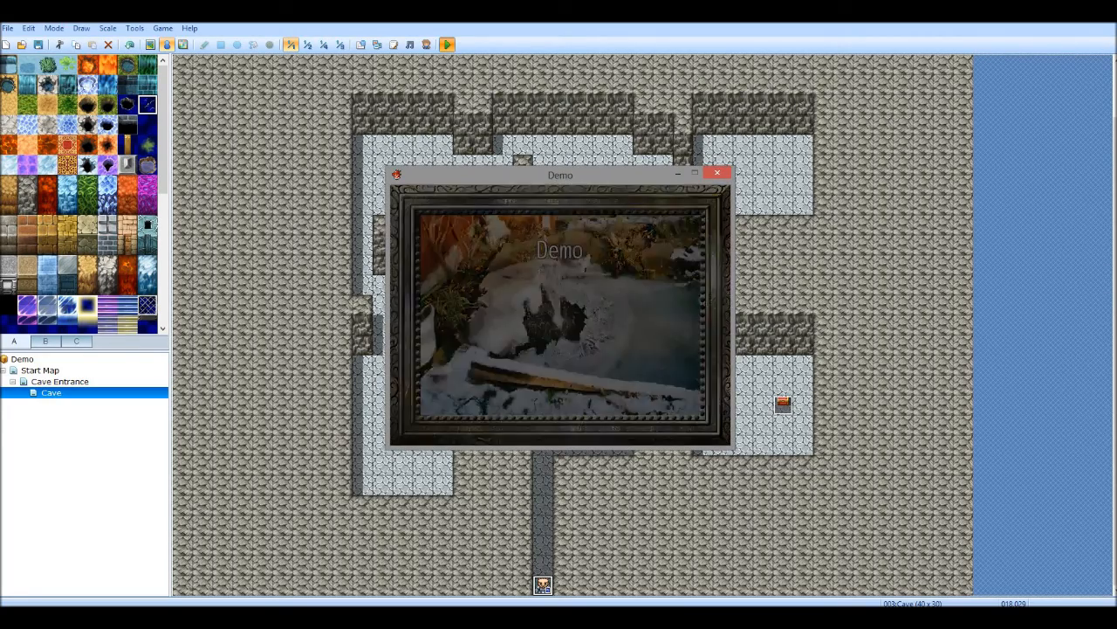
# Walk the player up and down the south corridor, then through the shaded room into the debris-covered east corridor.
pyautogui.press('Up')
pyautogui.press('Up')
pyautogui.press('Up')
pyautogui.press('Up')
pyautogui.press('Up')
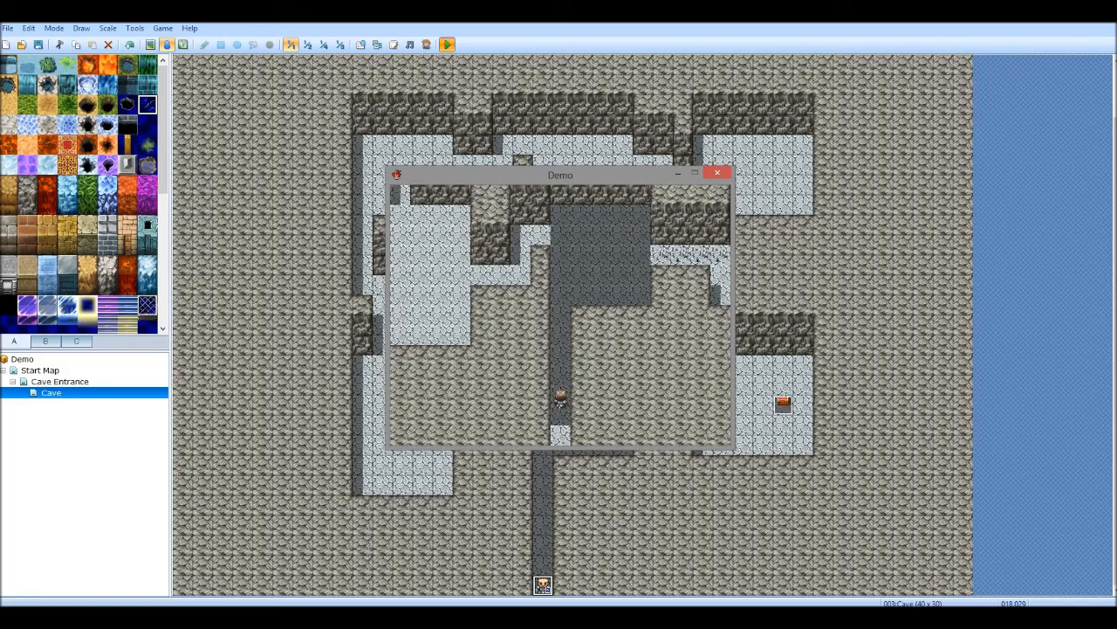
pyautogui.press('Down')
pyautogui.press('Down')
pyautogui.press('Down')
pyautogui.press('Down')
pyautogui.press('Down')
pyautogui.press('Up')
pyautogui.press('Up')
pyautogui.press('Up')
pyautogui.press('Up')
pyautogui.press('Up')
pyautogui.press('Up')
pyautogui.press('Up')
pyautogui.press('Up')
pyautogui.press('Up')
pyautogui.press('Right')
pyautogui.press('Right')
pyautogui.press('Right')
pyautogui.press('Right')
pyautogui.press('Right')
pyautogui.press('Right')
pyautogui.press('Right')
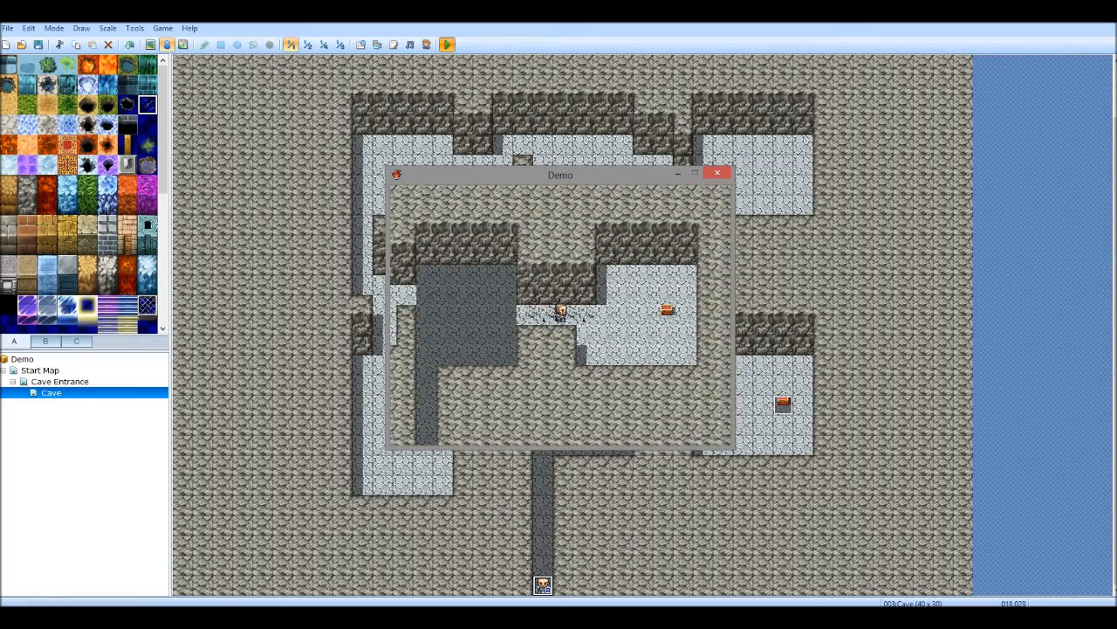
# Walk back and forth over the debris tiles and check the party's HP in the game menu.
pyautogui.press('Left')
pyautogui.press('Left')
pyautogui.press('Left')
pyautogui.press('Left')
pyautogui.press('Right')
pyautogui.press('Right')
pyautogui.press('Escape')
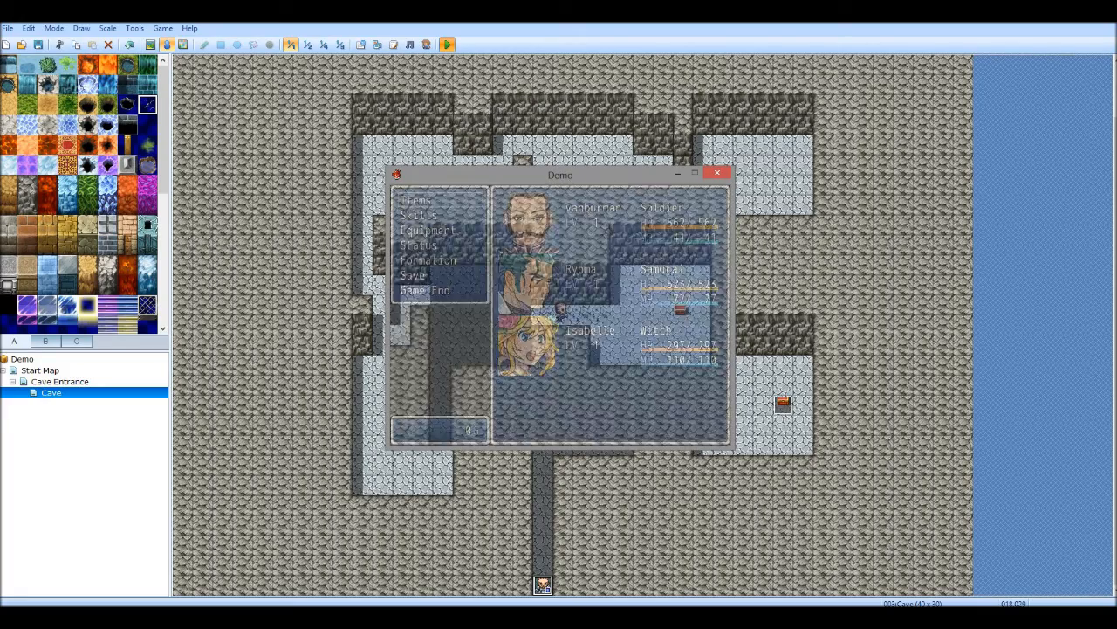
pyautogui.press('Escape')
# Test the debris tiles by repeatedly crossing them in both directions, and close the playtest.
pyautogui.press('Right')
pyautogui.press('Right')
pyautogui.press('Left')
pyautogui.press('Left')
pyautogui.press('Right')
pyautogui.press('Right')
pyautogui.press('Left')
pyautogui.press('Left')
pyautogui.press('Right')
pyautogui.press('Right')
pyautogui.press('Right')
pyautogui.press('Left')
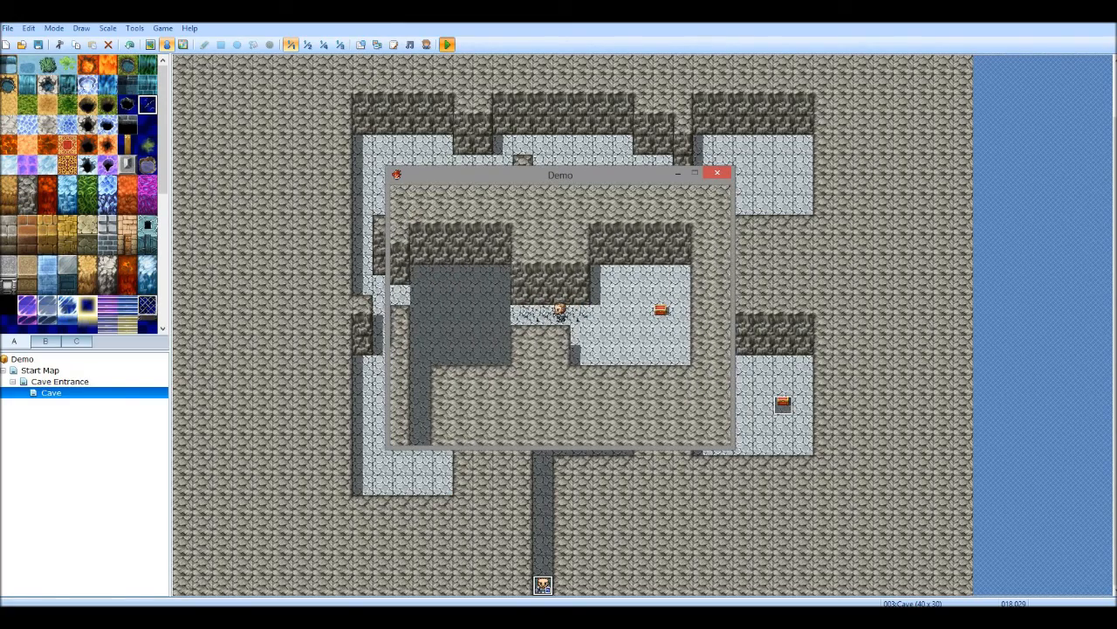
pyautogui.click(716, 176)
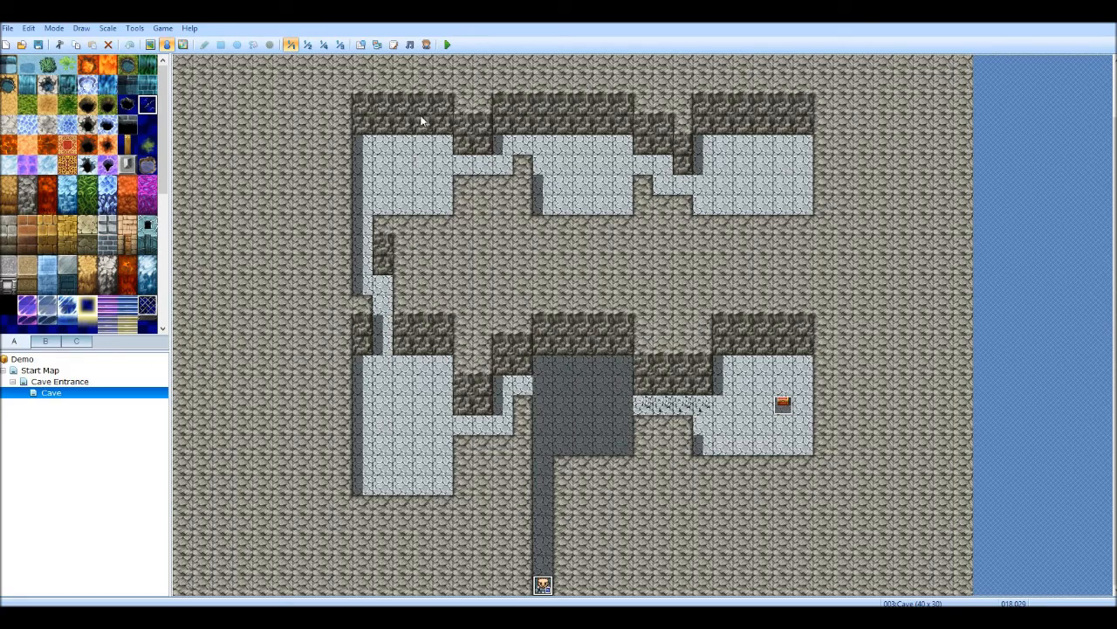
# Open the Dungeon tileset's settings in the database.
pyautogui.click(147, 144)
pyautogui.click(107, 28)
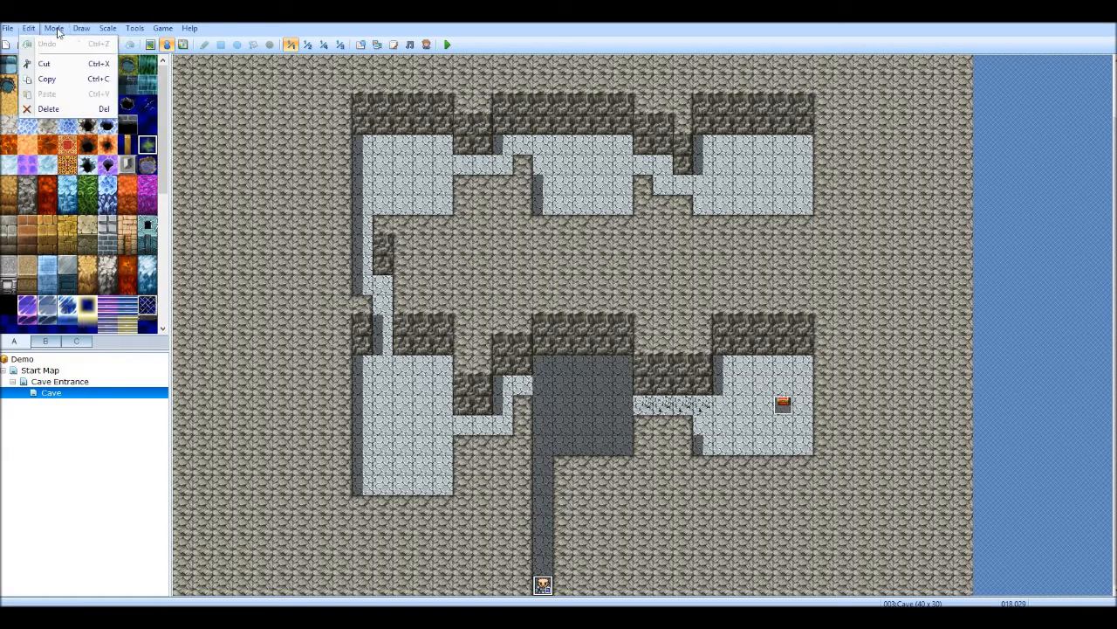
pyautogui.moveTo(173, 28)
pyautogui.click(137, 43)
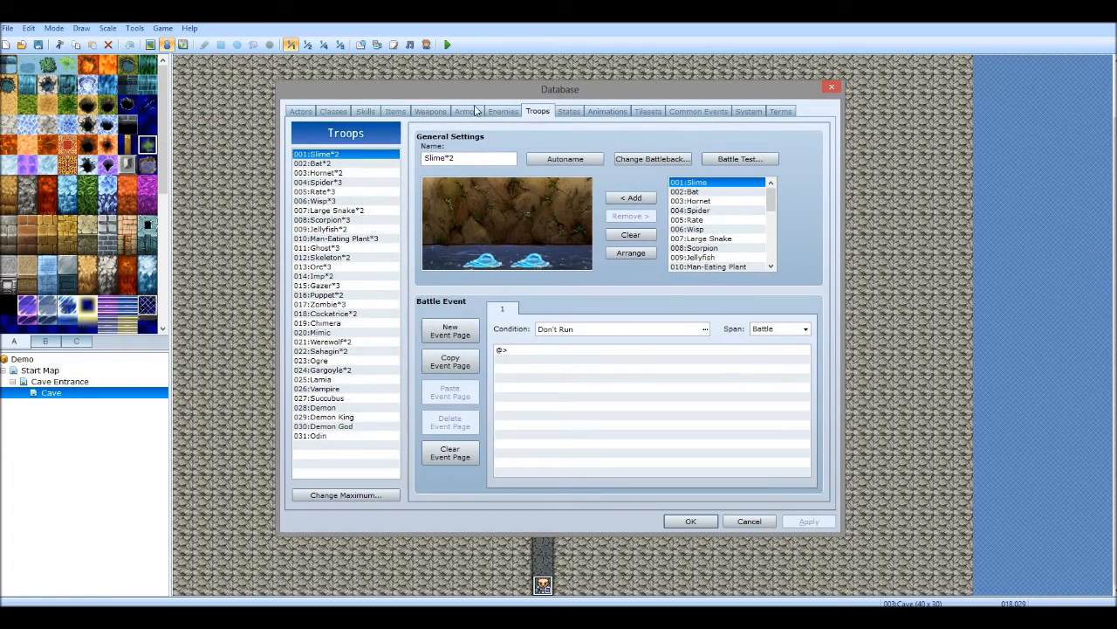
pyautogui.click(620, 111)
pyautogui.click(646, 111)
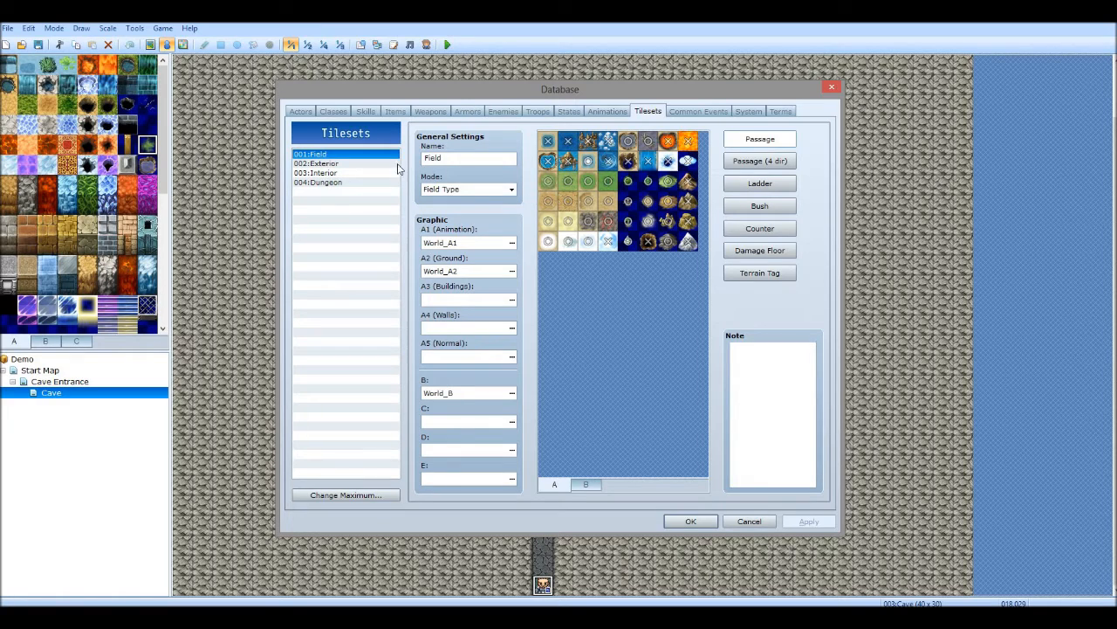
pyautogui.click(326, 181)
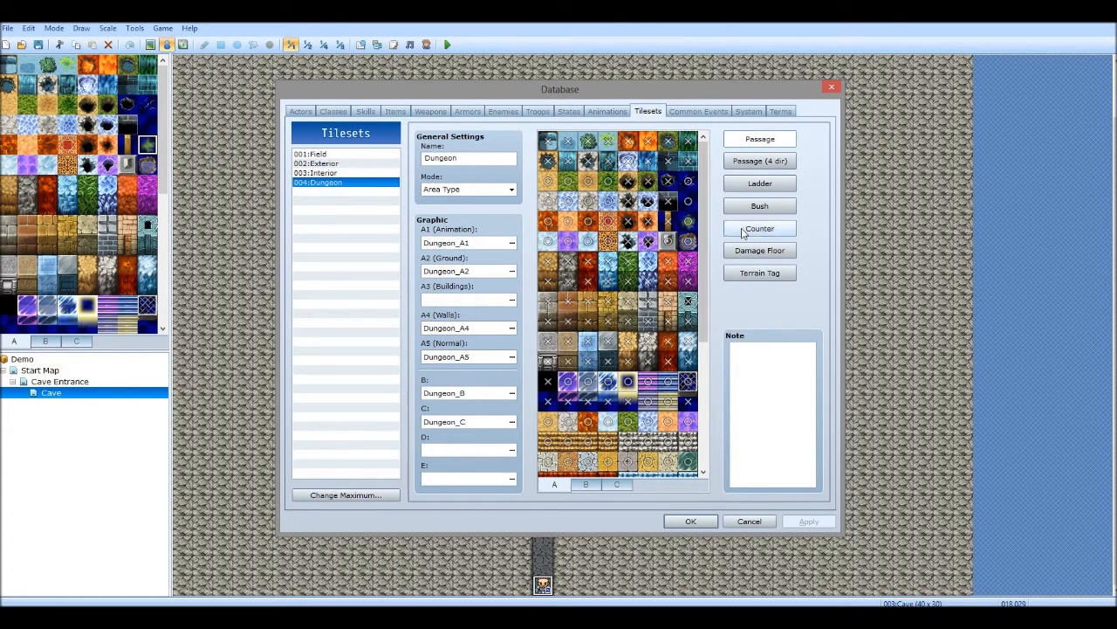
# Mark the debris overlay tile and the two overlay tiles below it as Damage Floor in the Dungeon tileset, and apply the changes.
pyautogui.click(758, 251)
pyautogui.click(688, 203)
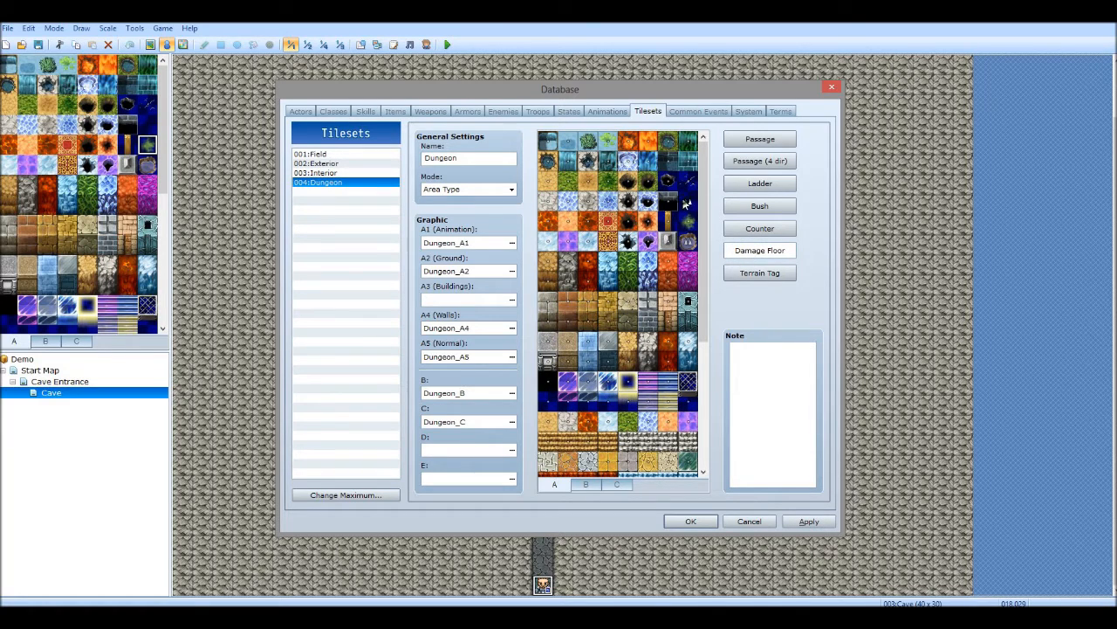
pyautogui.click(687, 181)
pyautogui.click(688, 221)
pyautogui.click(808, 522)
pyautogui.click(690, 522)
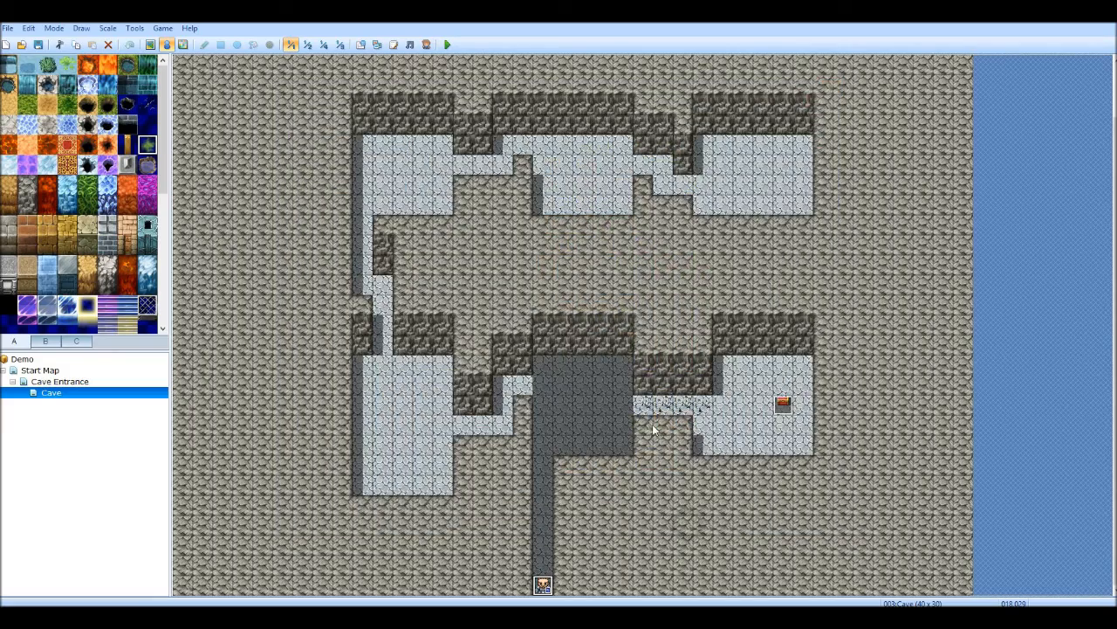
# Save the changes to Demo, start a new playtest game and walk the player north from the starting position.
pyautogui.click(447, 45)
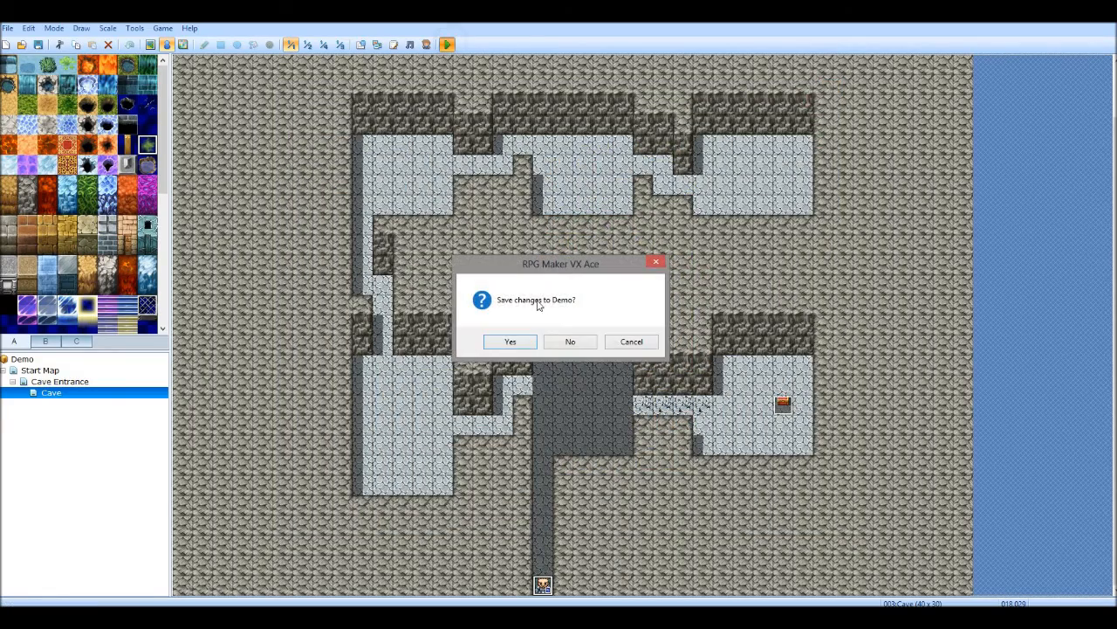
pyautogui.click(515, 341)
pyautogui.press('Return')
pyautogui.press('Up')
pyautogui.press('Up')
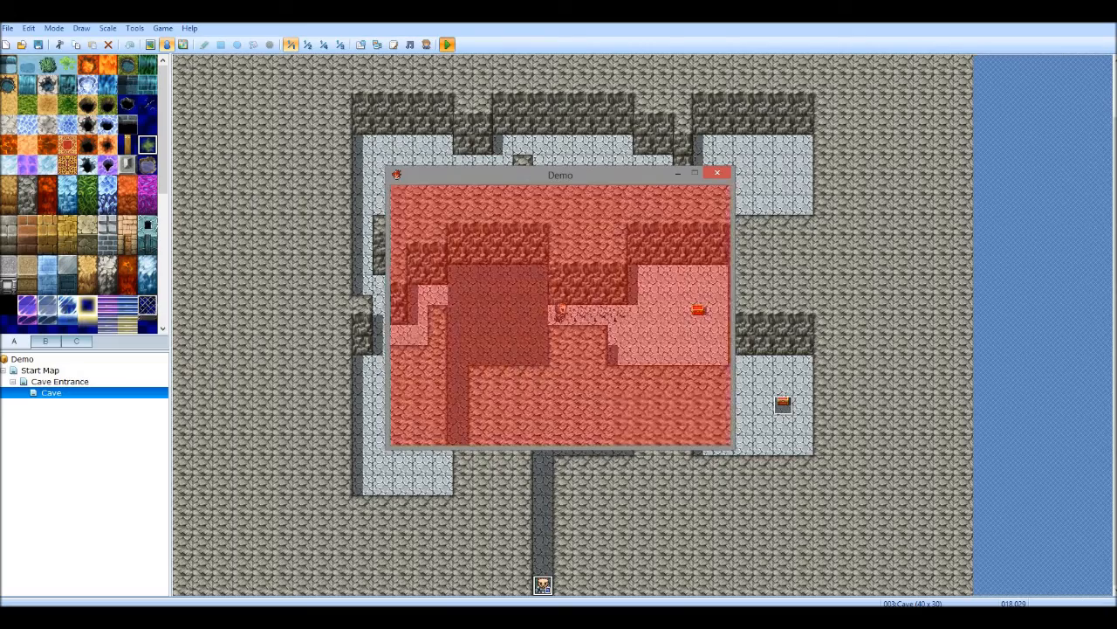
# Step on and off the debris tiles and check the party's status in the game menu.
pyautogui.press('Right')
pyautogui.press('Left')
pyautogui.press('Escape')
pyautogui.press('Escape')
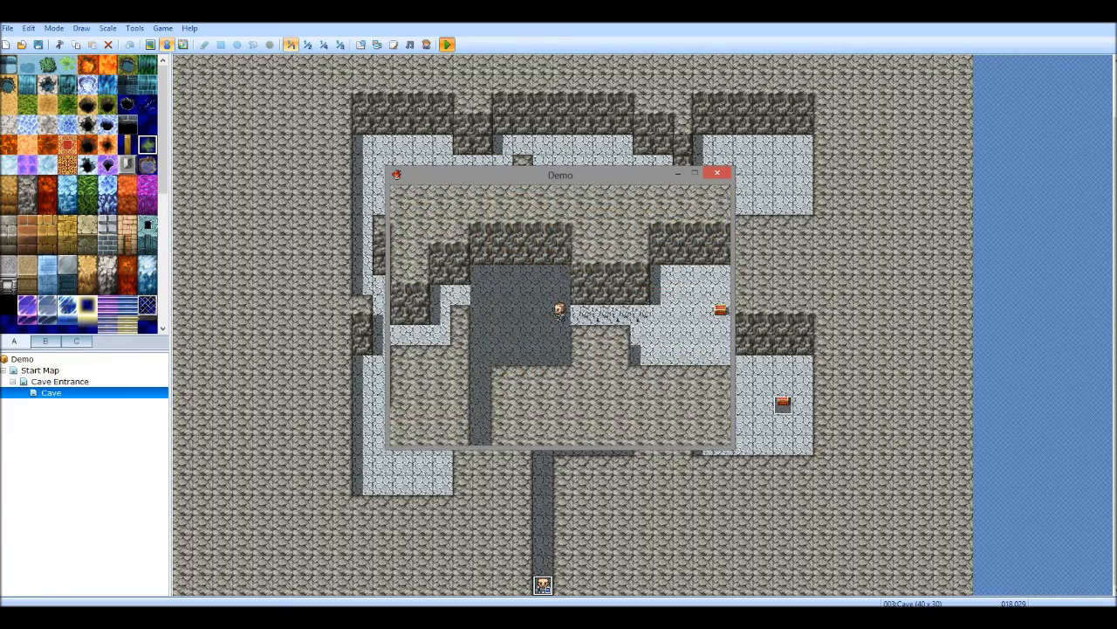
# Walk the player east over the debris tiles into the treasure chest room and end the playtest.
pyautogui.press('Right')
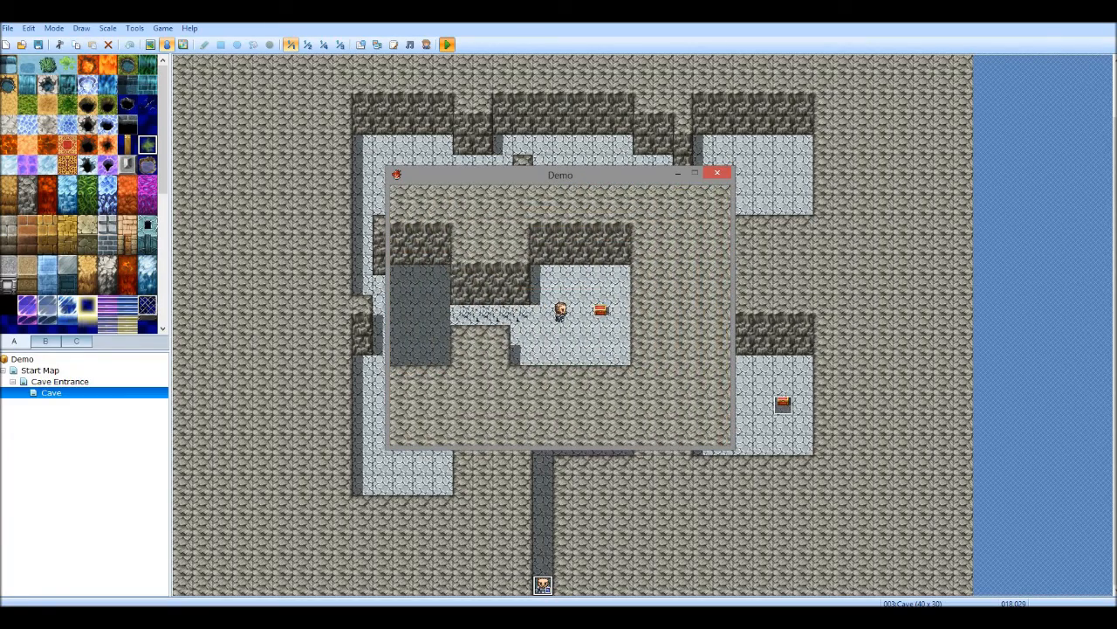
pyautogui.click(715, 173)
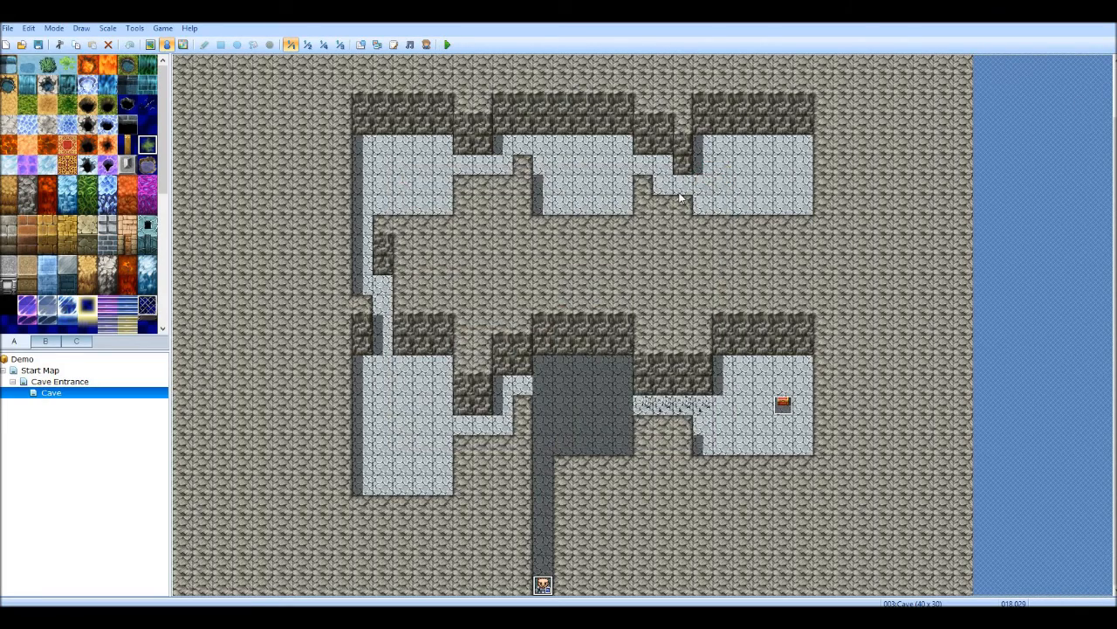
# Review the Dungeon tileset's Damage Floor, Counter, Bush and Ladder settings in the database, and close it with the settings accepted.
pyautogui.click(134, 28)
pyautogui.click(145, 43)
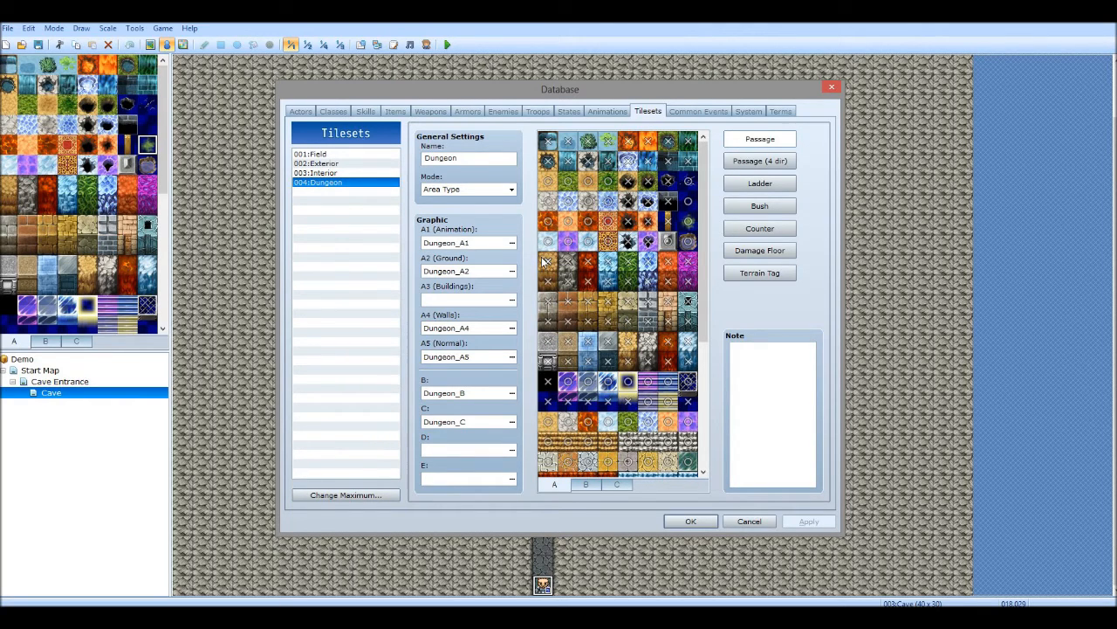
pyautogui.click(744, 251)
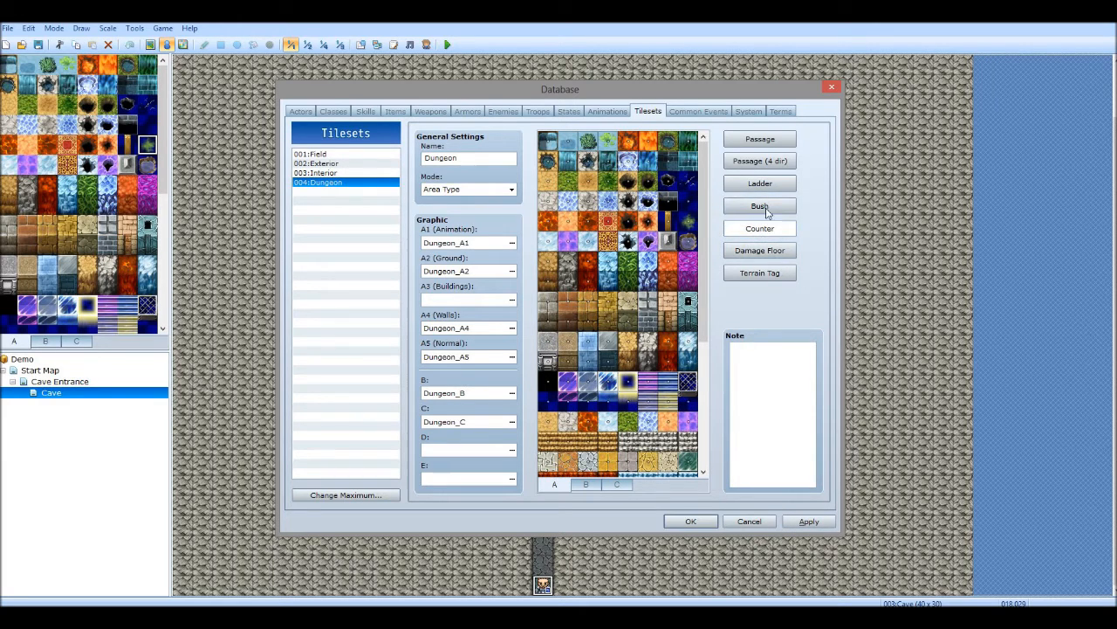
pyautogui.click(764, 207)
pyautogui.click(760, 187)
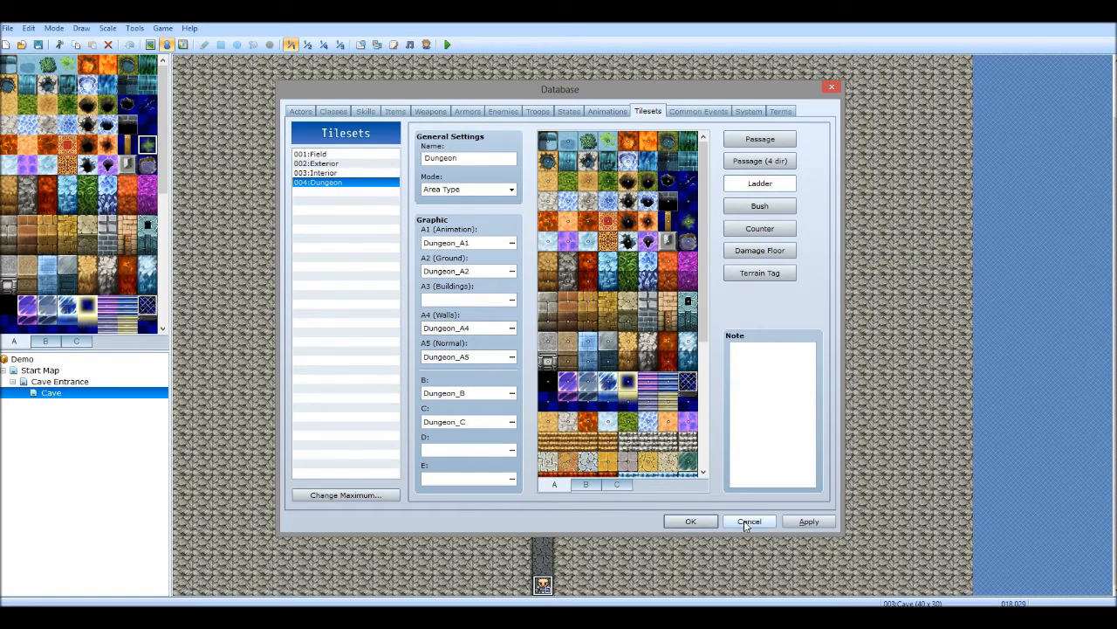
pyautogui.click(691, 521)
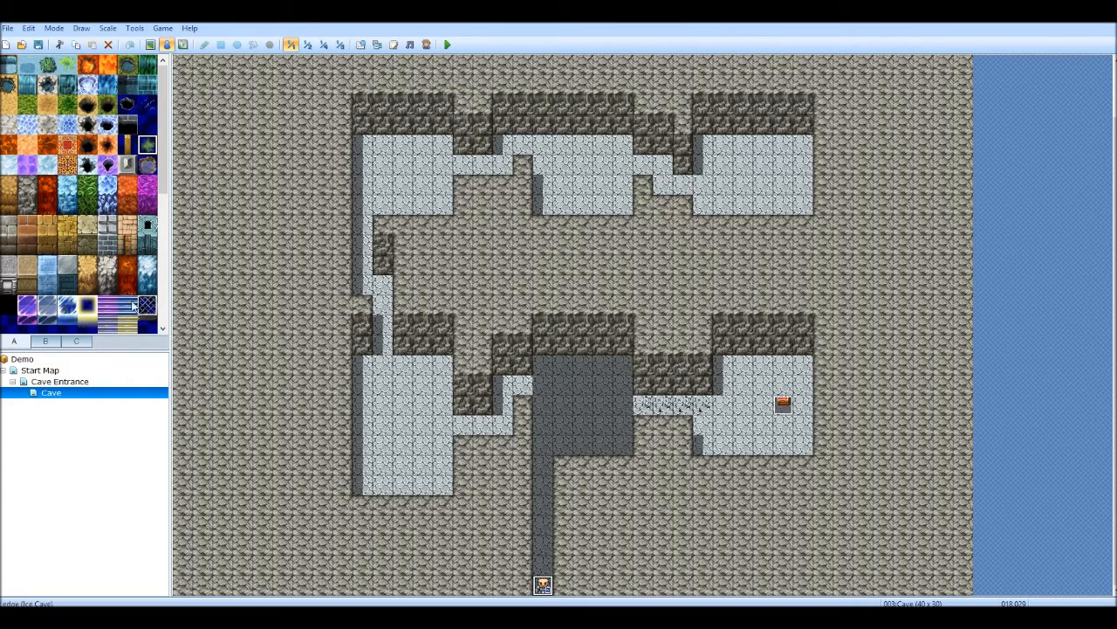
# Look through the lower part of the Dungeon tile palette for the floor and stairs tiles.
pyautogui.scroll(-10, 142, 287)
pyautogui.scroll(-5, 142, 287)
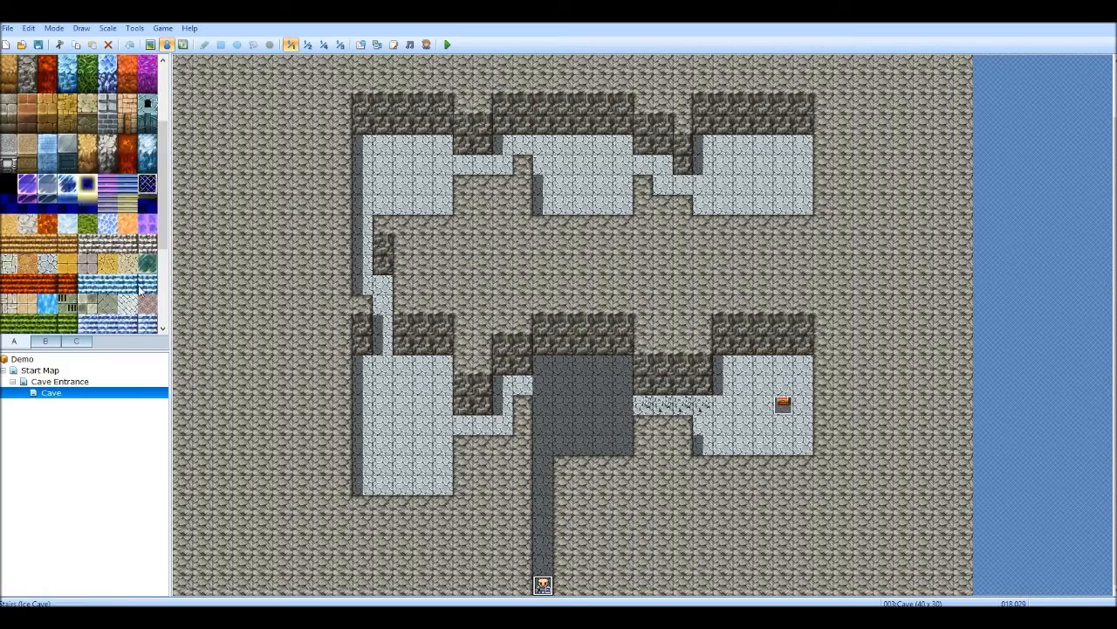